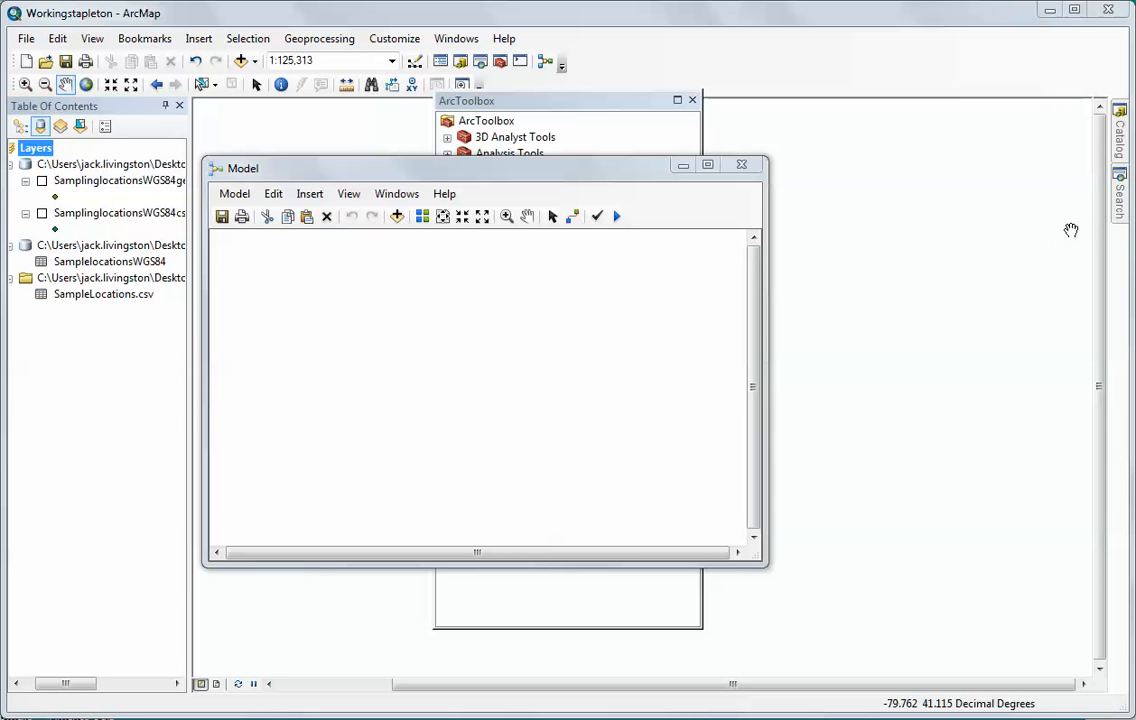
Step: Add the Make XY Event Layer tool to the model, and find and add the Feature Class To Feature Class tool below it
left_click(1120, 200)
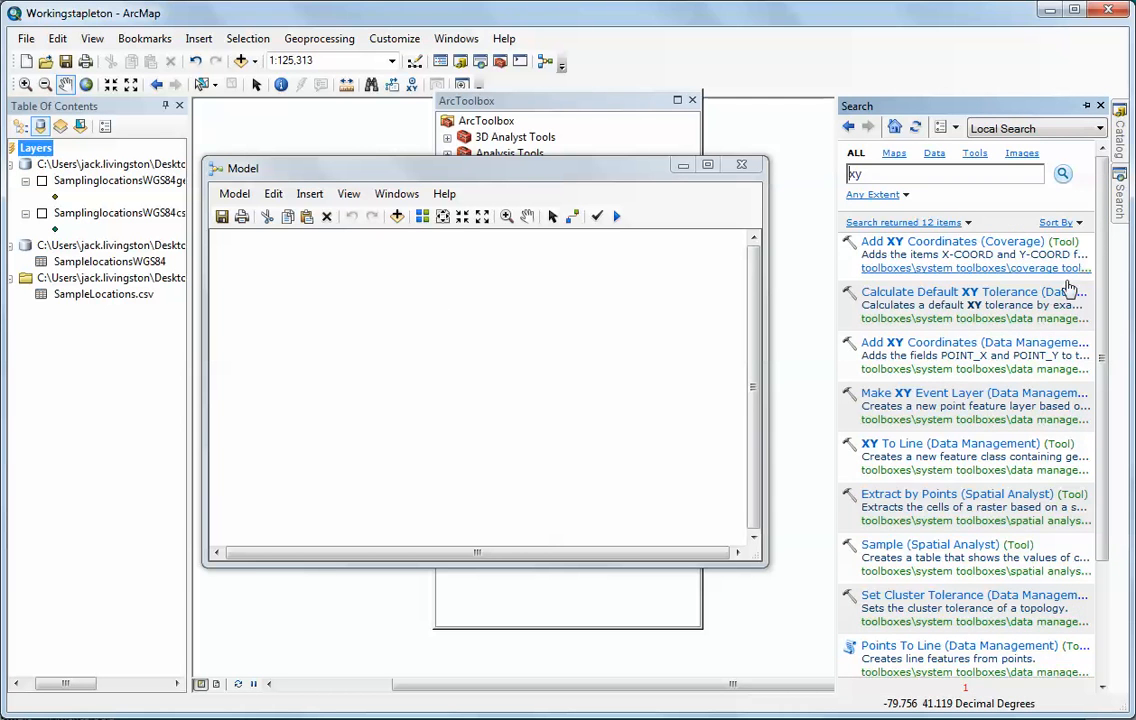
left_click_drag(955, 392, 425, 372)
left_click_drag(882, 175, 804, 182)
type("featu")
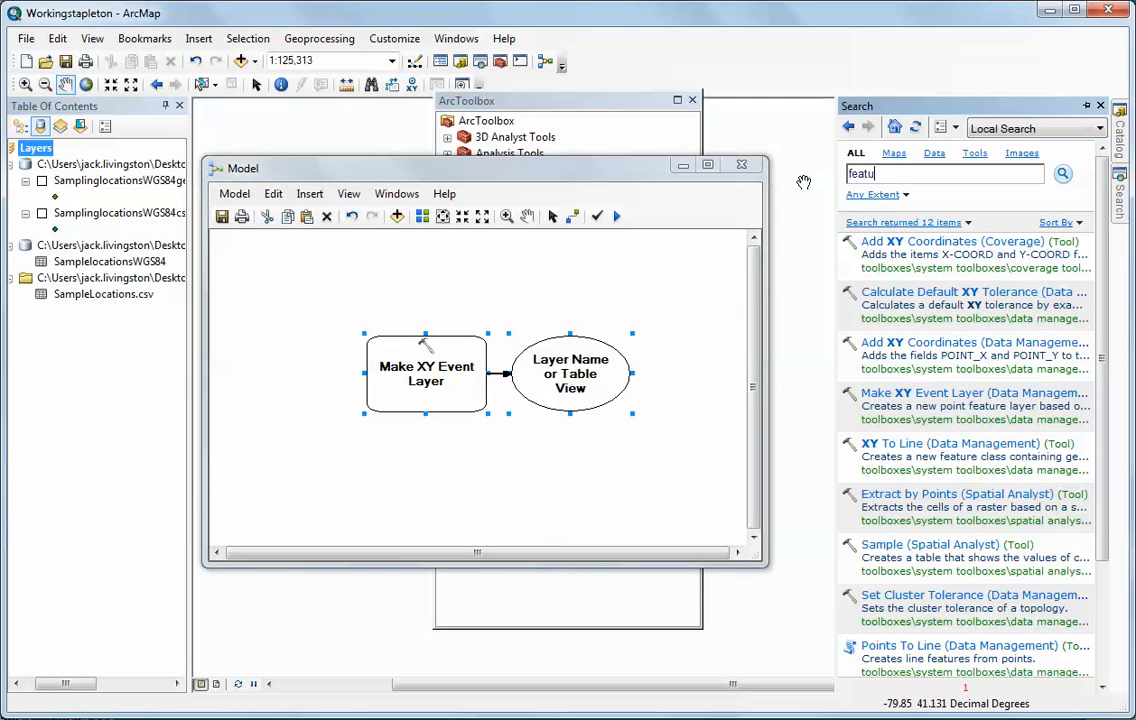
type("re class to feature class to")
key("BackSpace")
key("BackSpace")
key("BackSpace")
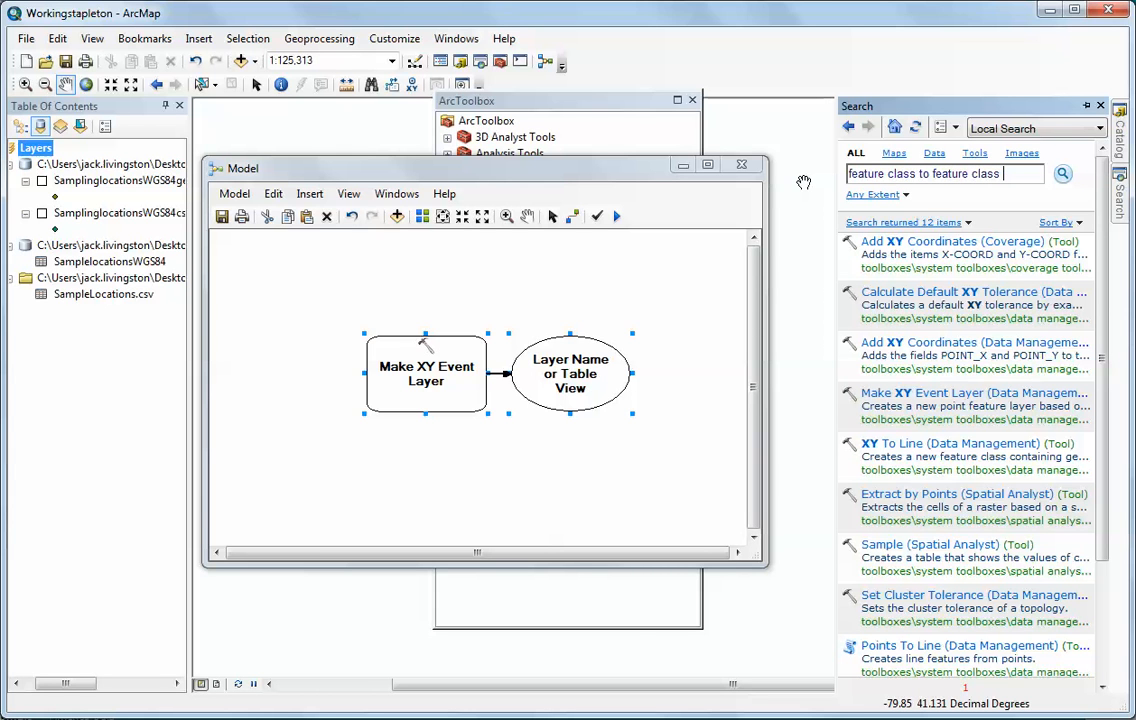
key("Return")
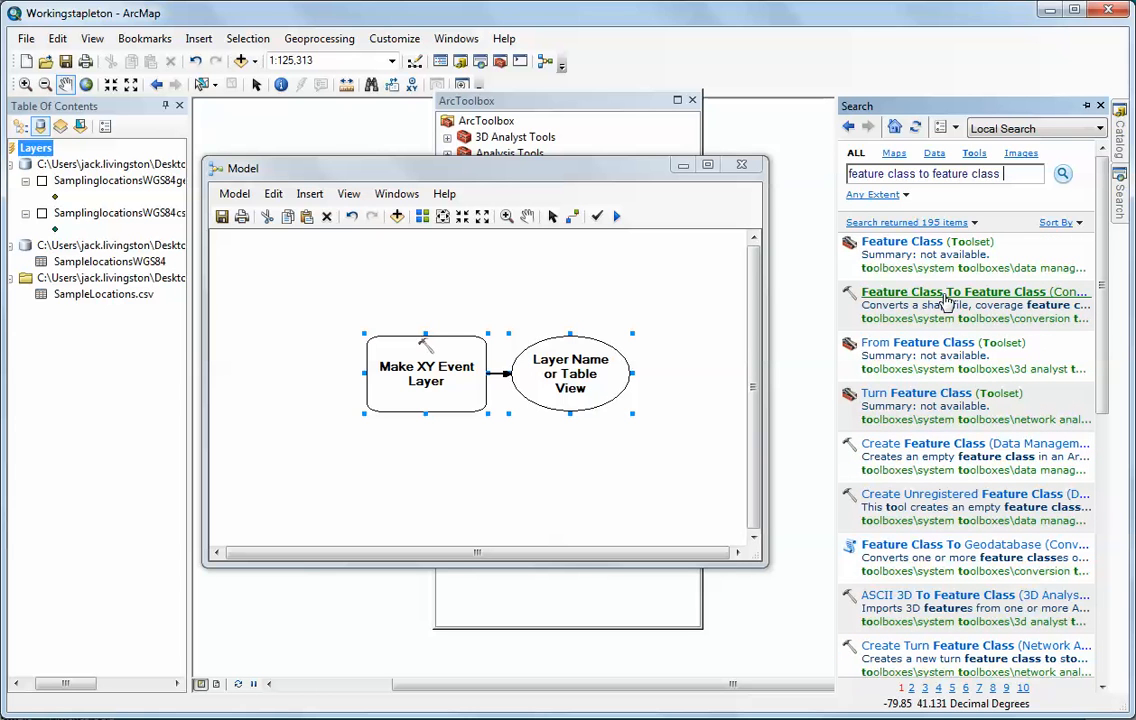
left_click_drag(940, 293, 419, 456)
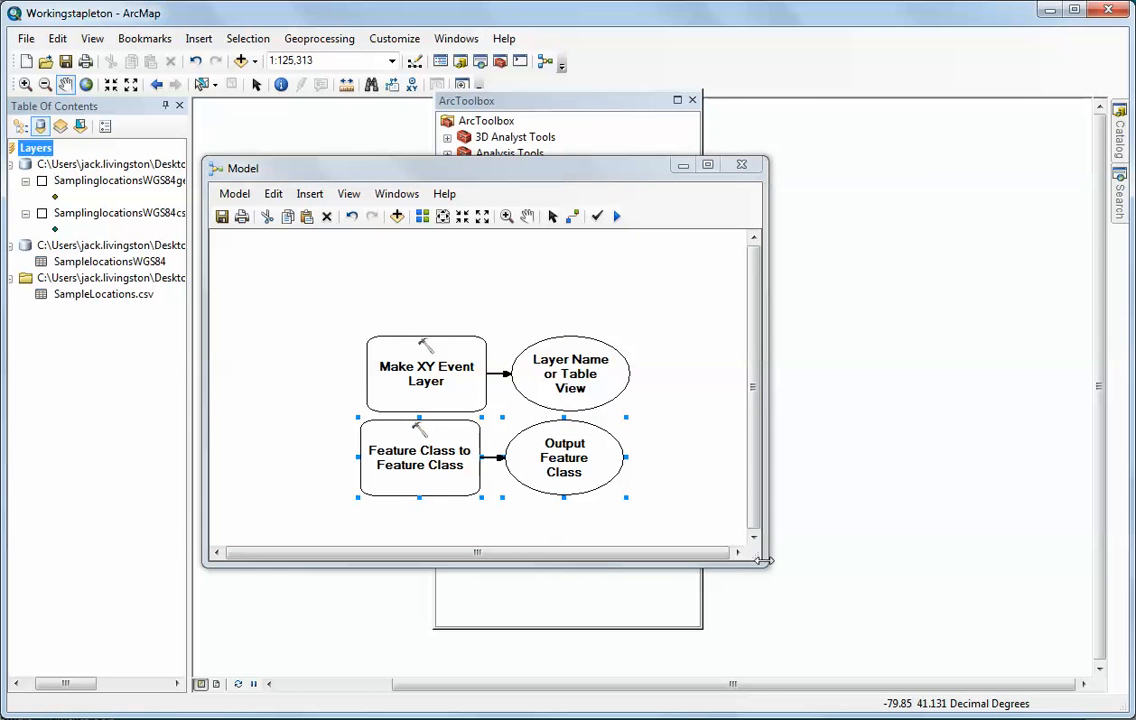
Step: Enlarge the model window, connect Layer Name or Table View to the Feature Class to Feature Class tool, and auto-arrange the diagram
left_click_drag(766, 567, 948, 624)
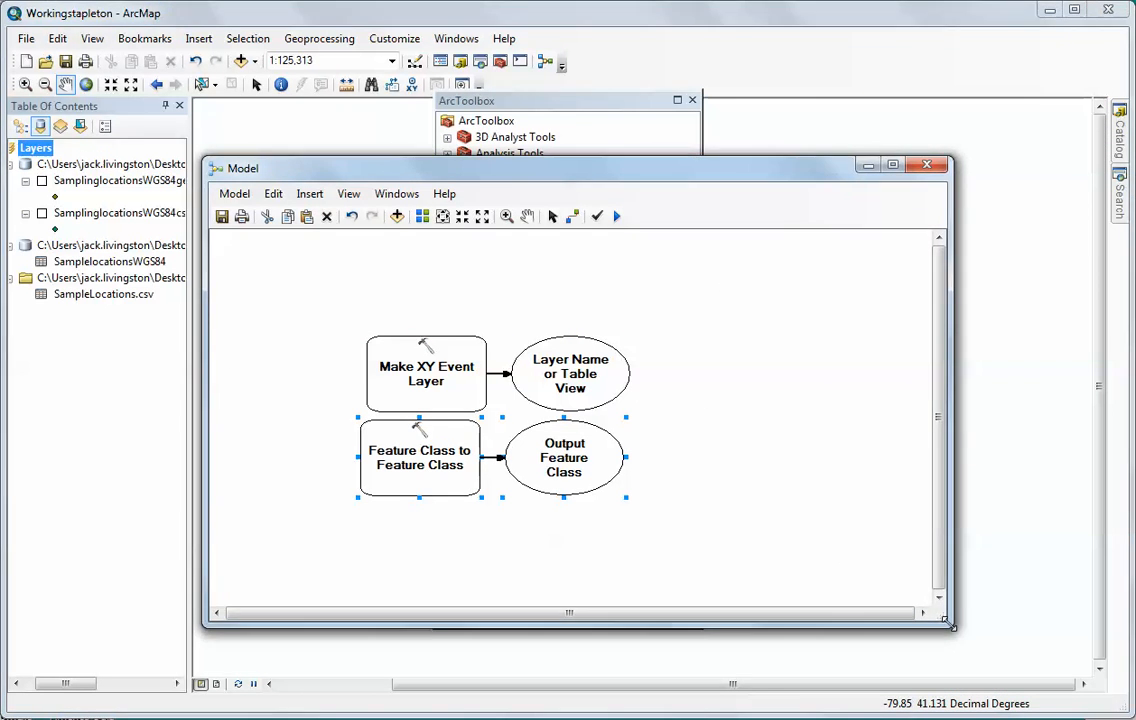
left_click(797, 514)
left_click(573, 219)
left_click(556, 368)
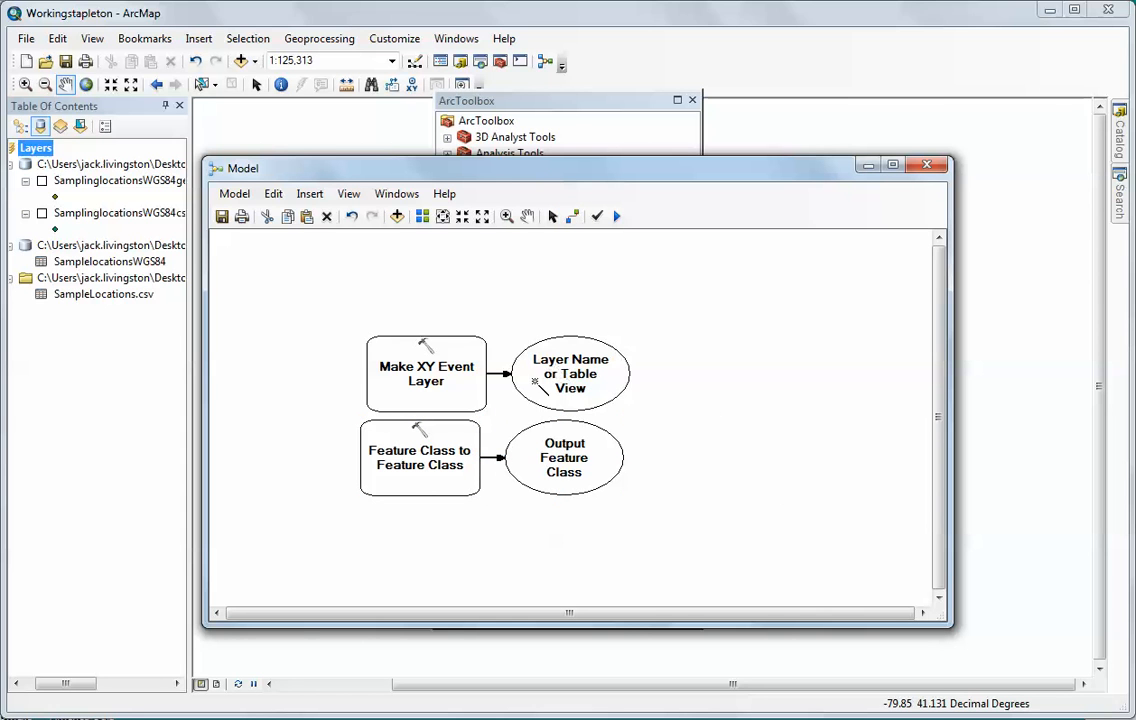
left_click(472, 428)
left_click(489, 441)
left_click(422, 217)
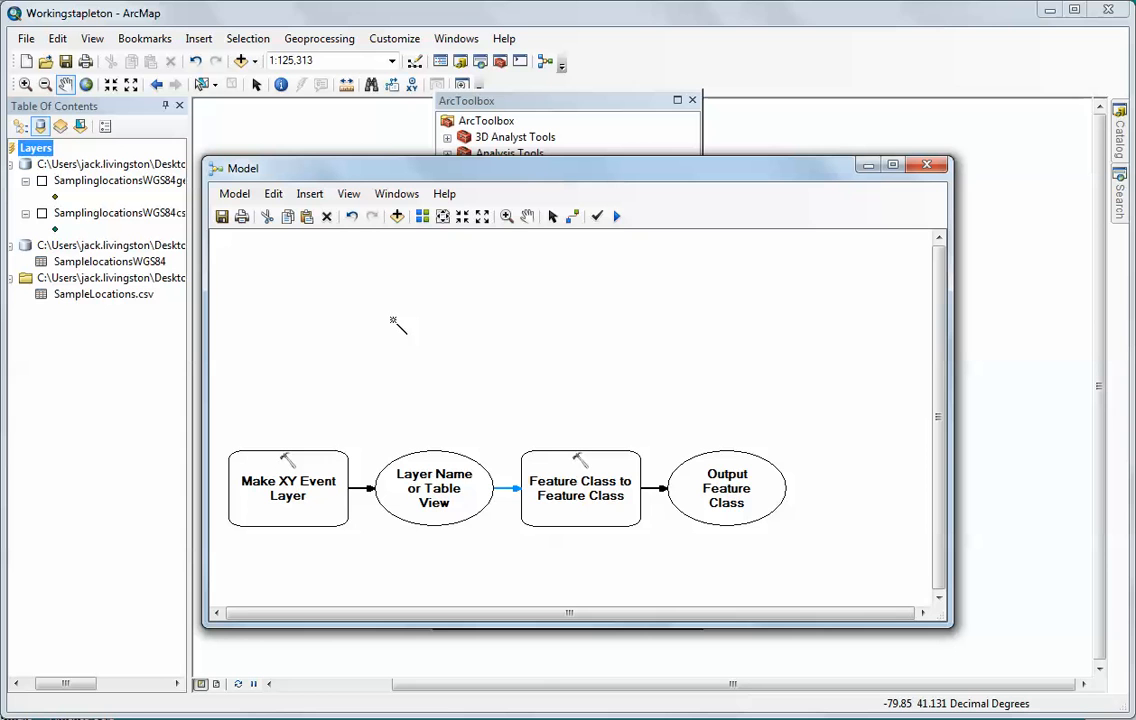
Step: Create an XY Table variable from the Make XY Event Layer tool's parameters and auto-arrange the diagram
right_click(313, 472)
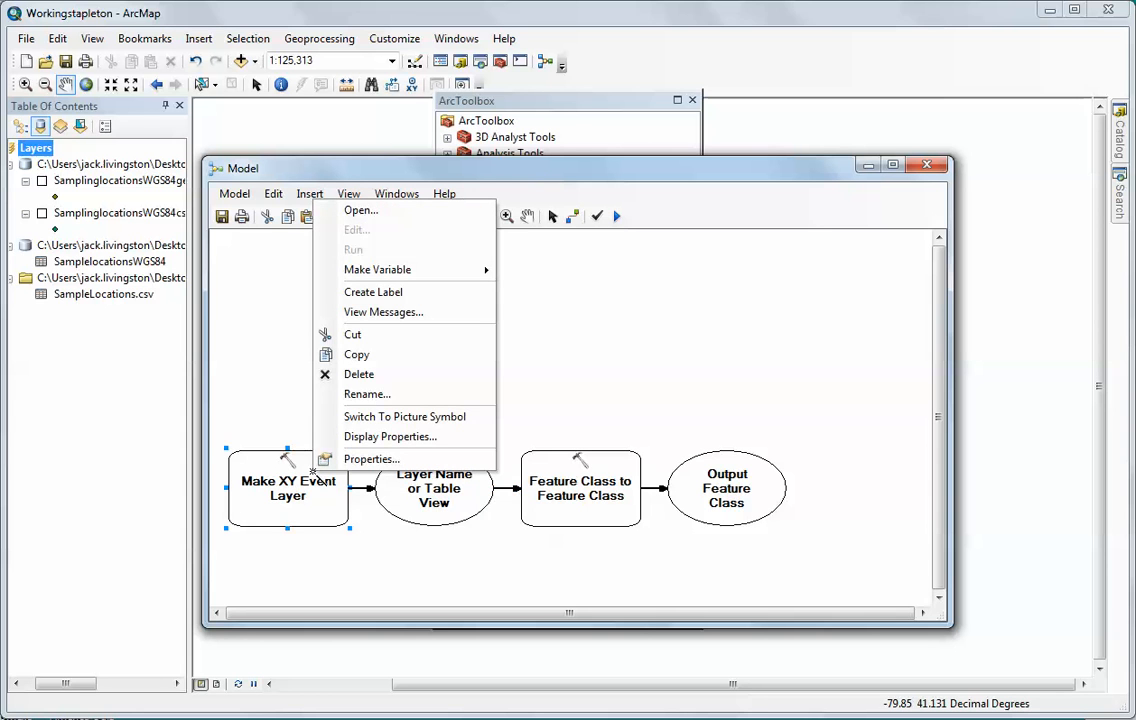
mouse_move(394, 276)
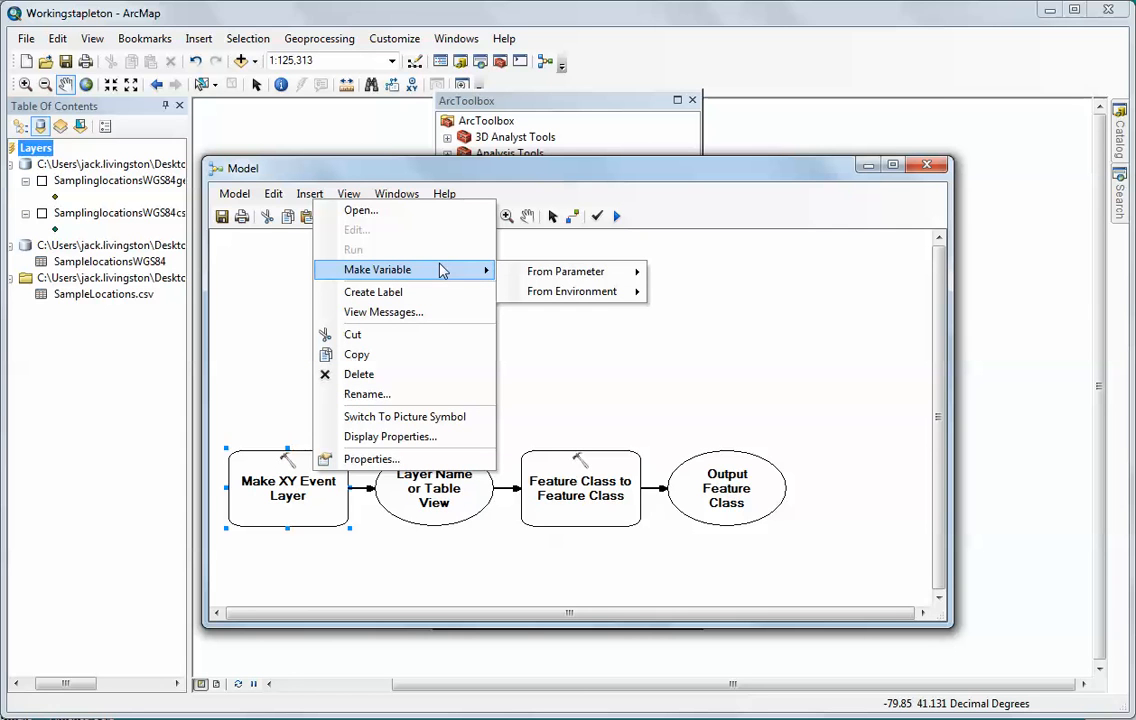
mouse_move(533, 277)
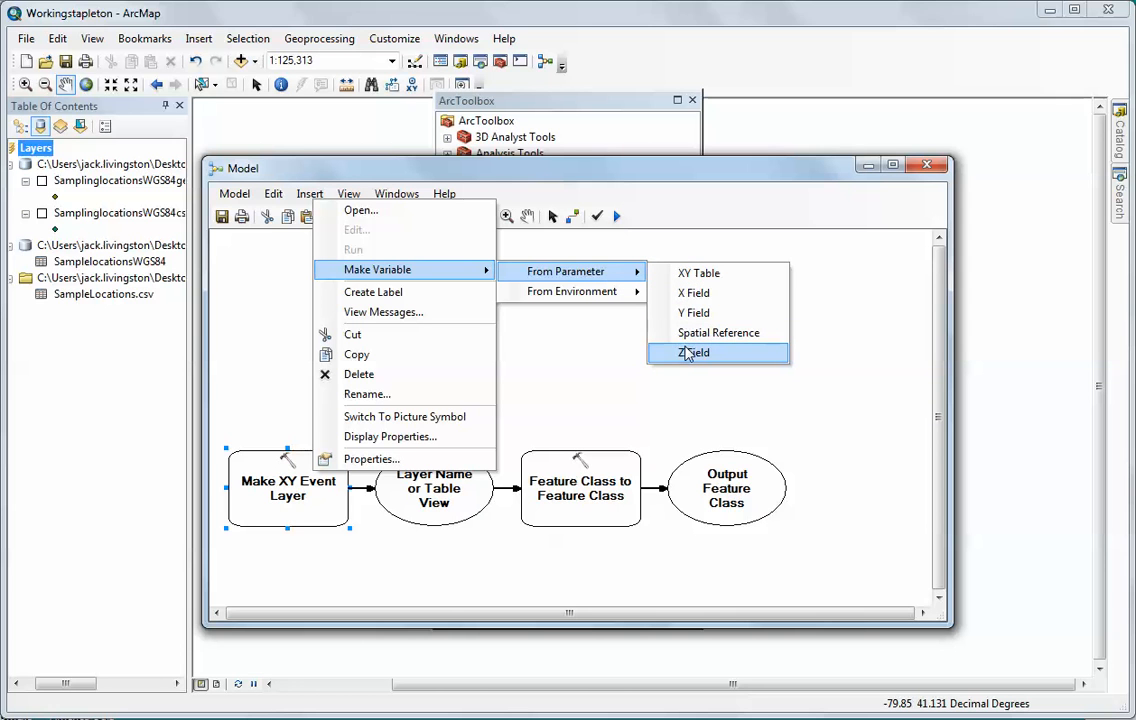
left_click(706, 275)
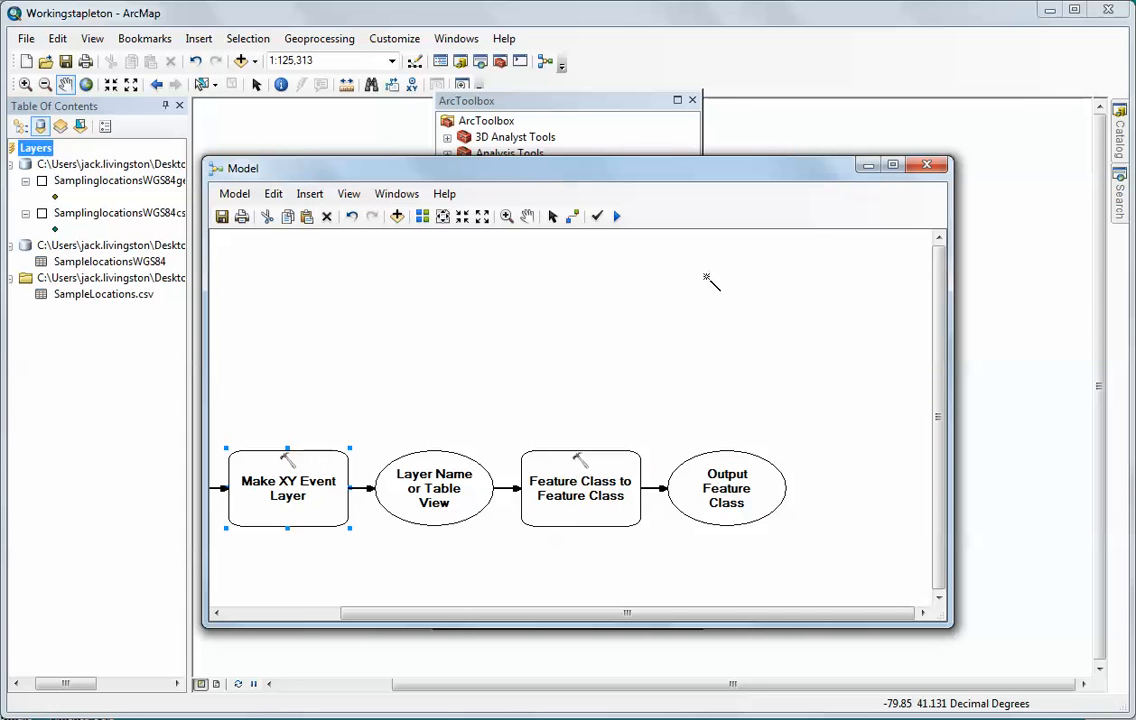
left_click(421, 218)
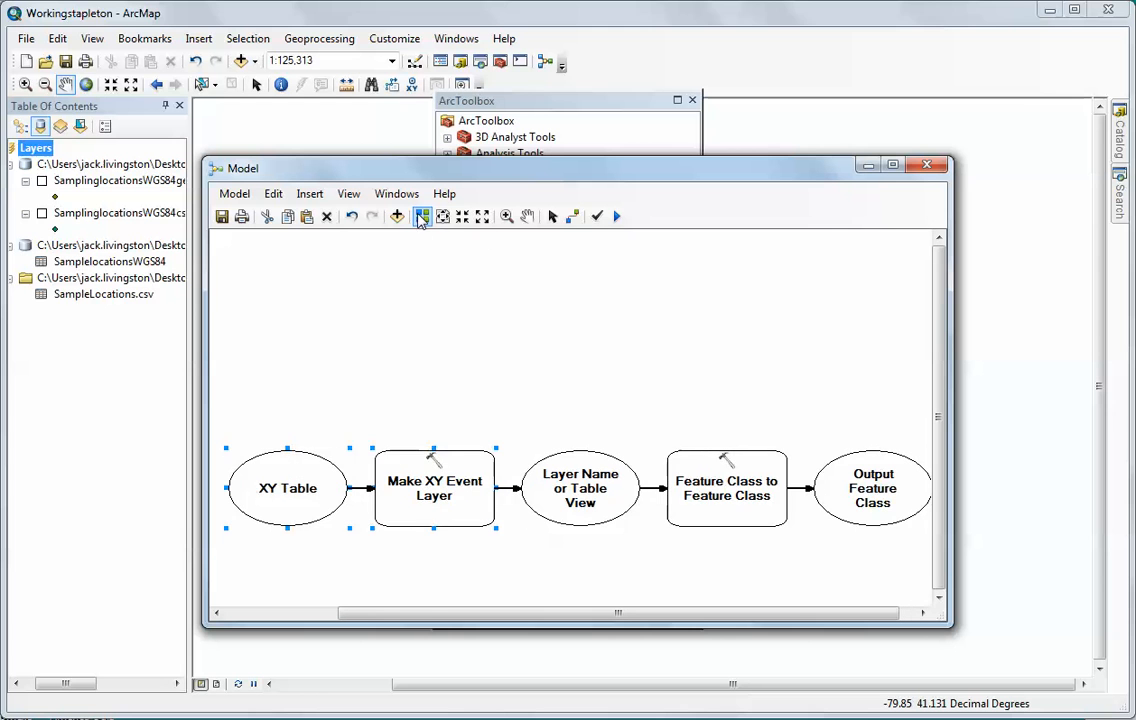
Step: Create X Field and Y Field variables from the Make XY Event Layer tool's parameters
right_click(391, 472)
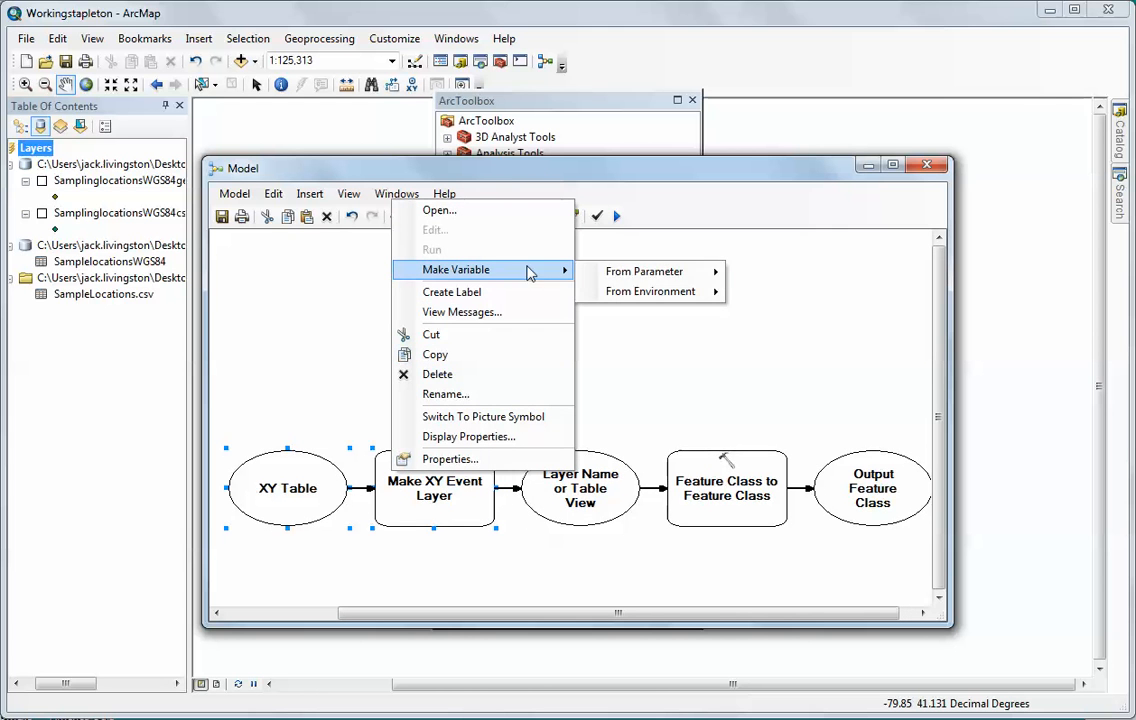
mouse_move(606, 273)
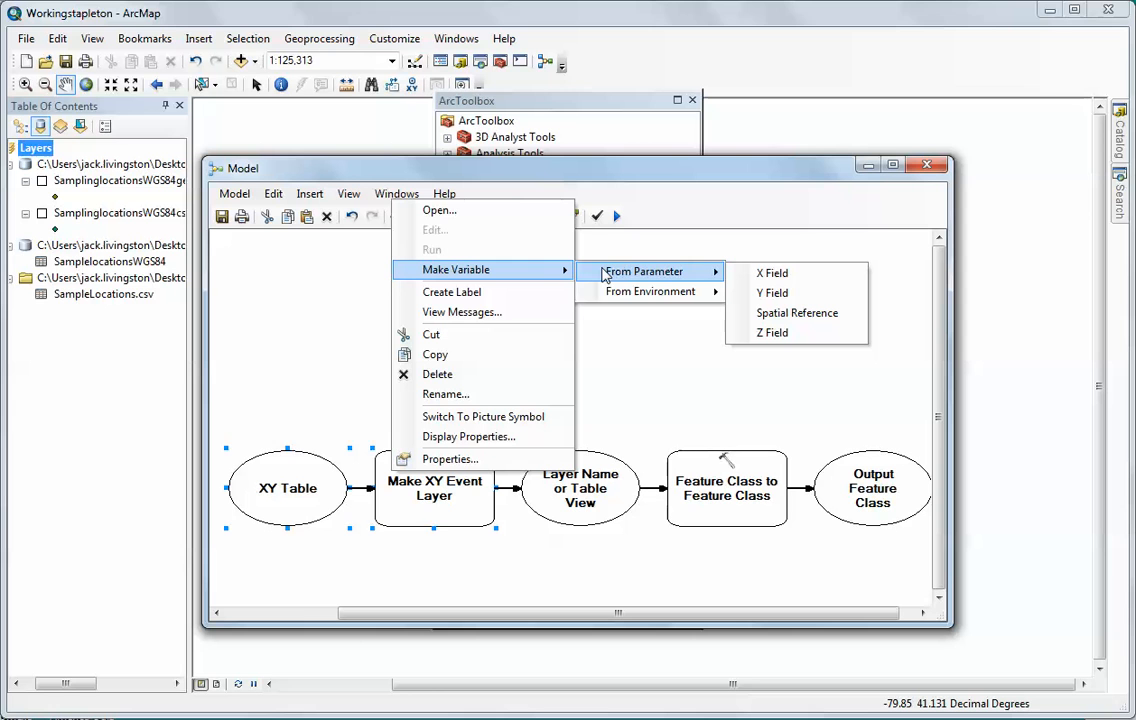
left_click(762, 278)
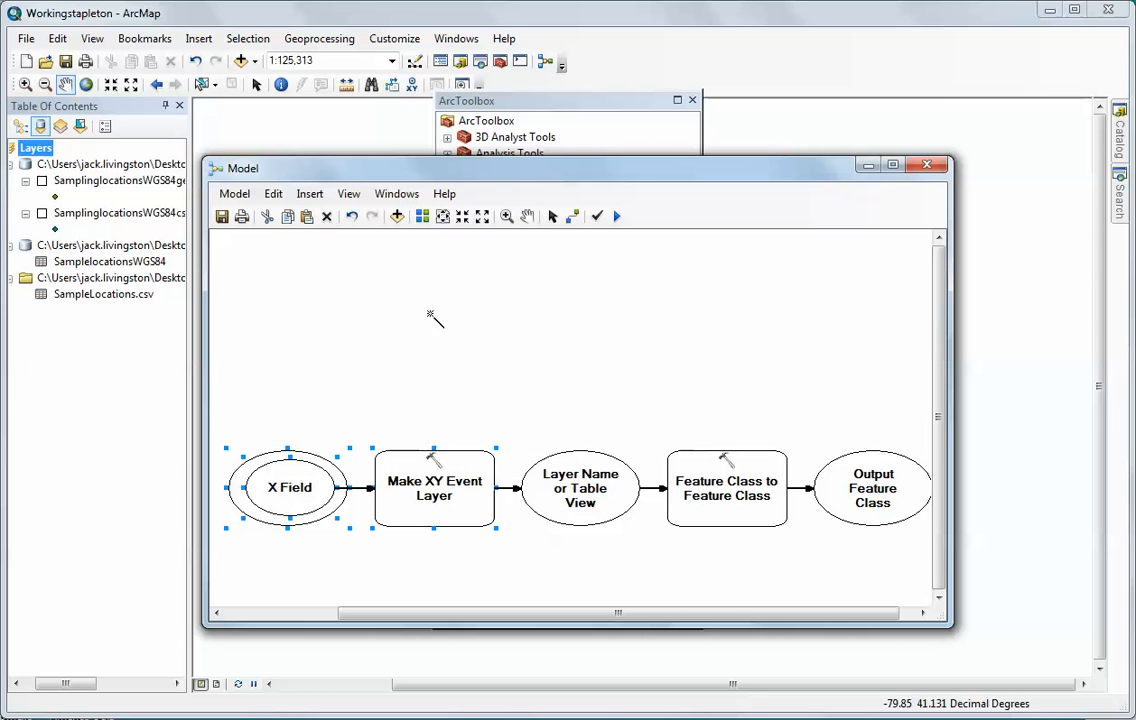
right_click(411, 472)
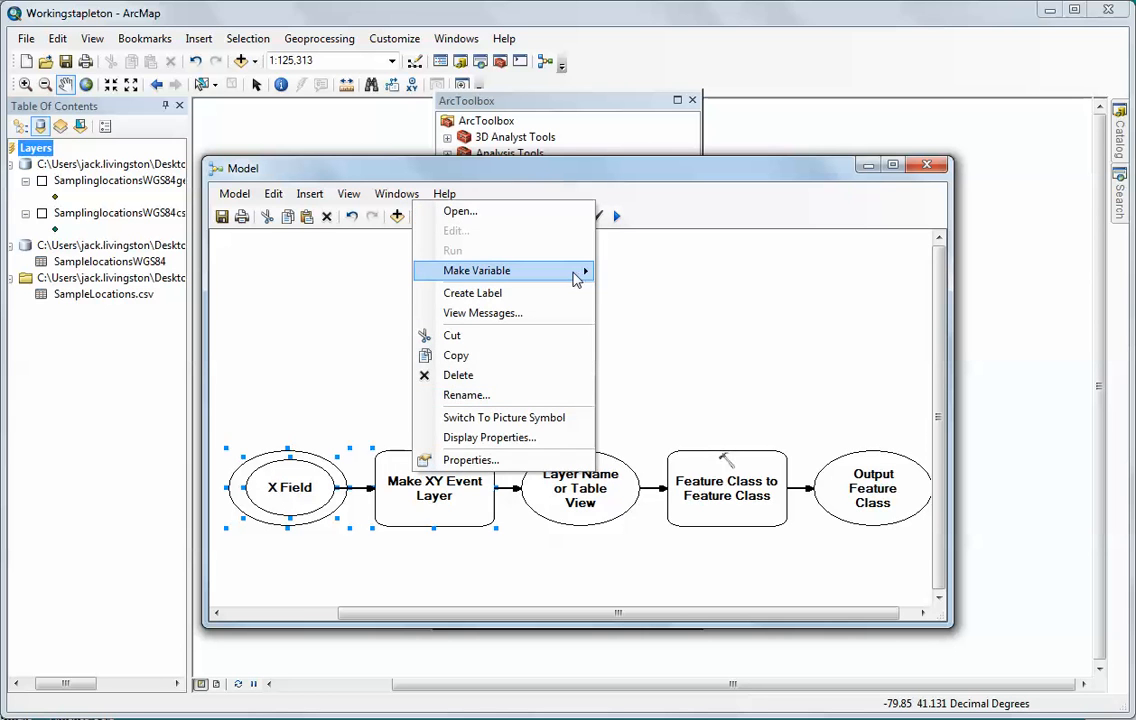
mouse_move(672, 277)
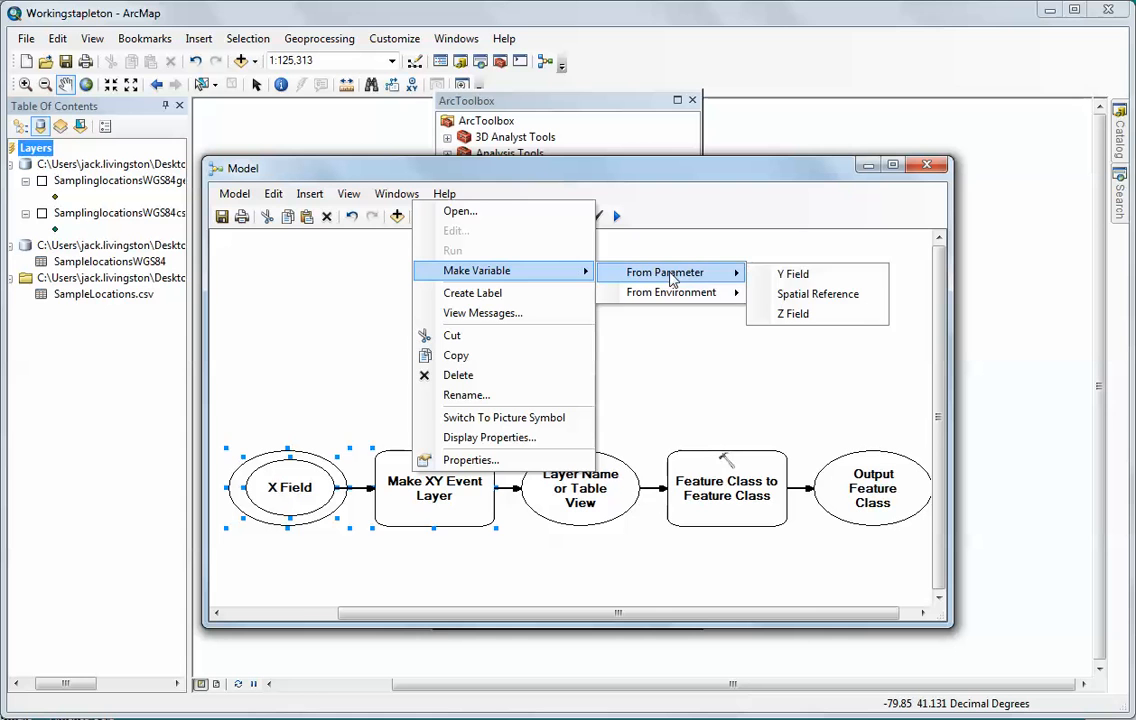
left_click(795, 276)
Step: Create a Spatial Reference variable from the Make XY Event Layer tool's parameters
right_click(450, 461)
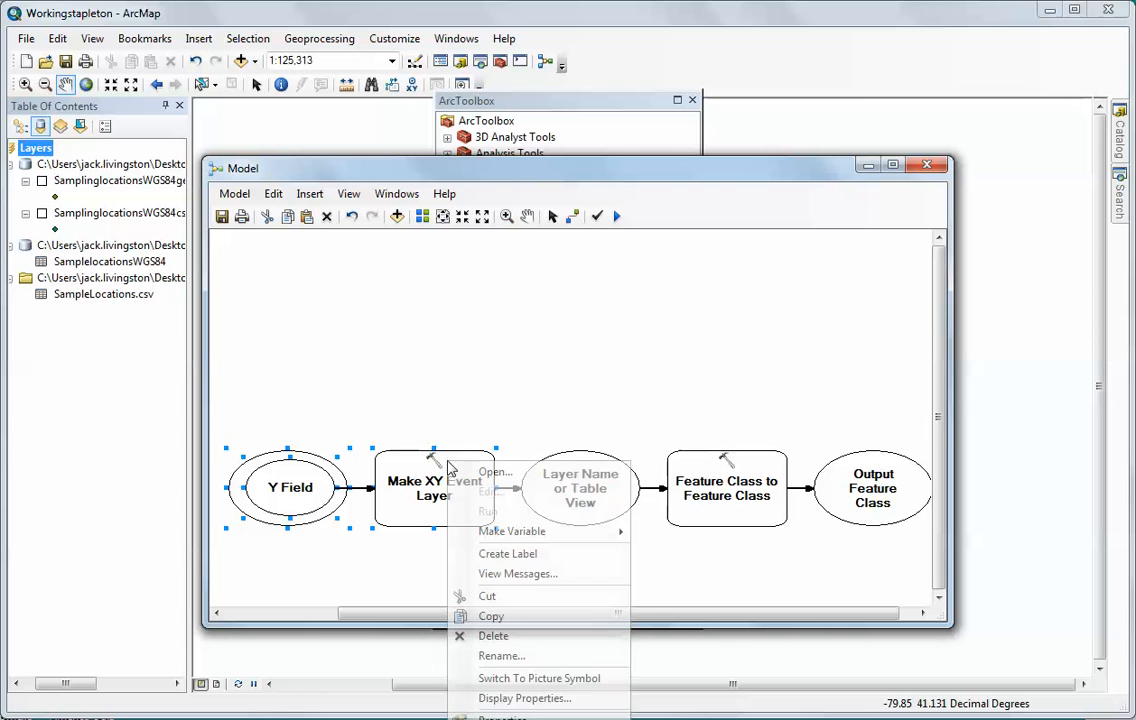
mouse_move(517, 535)
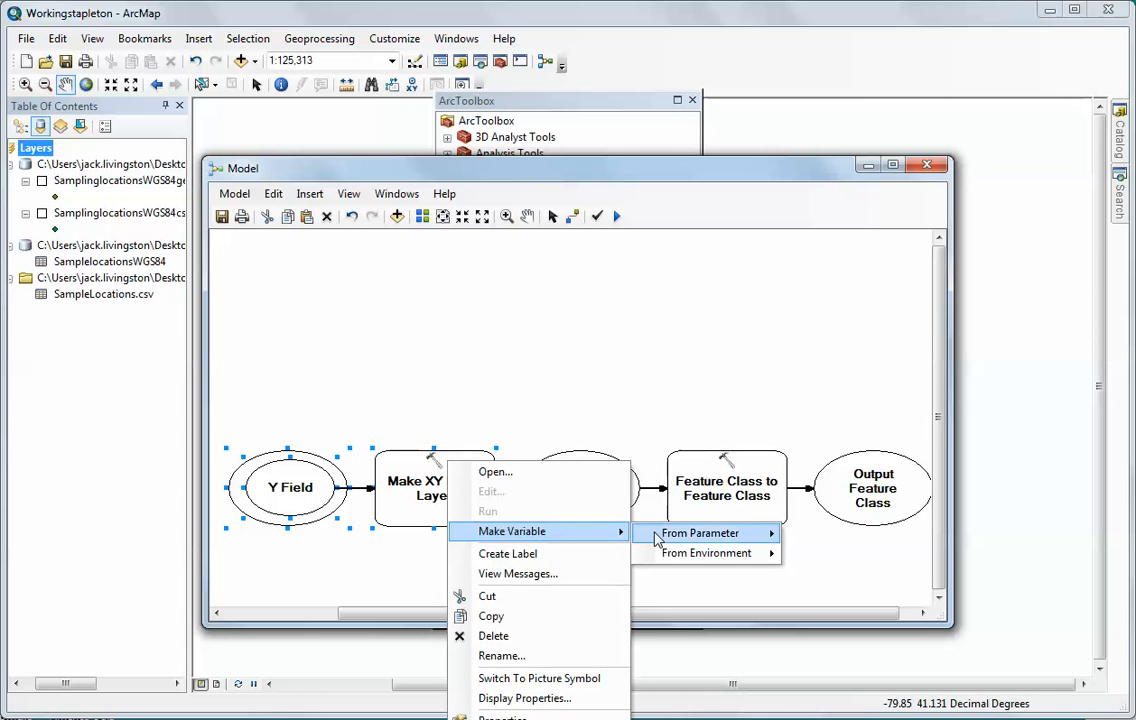
mouse_move(666, 534)
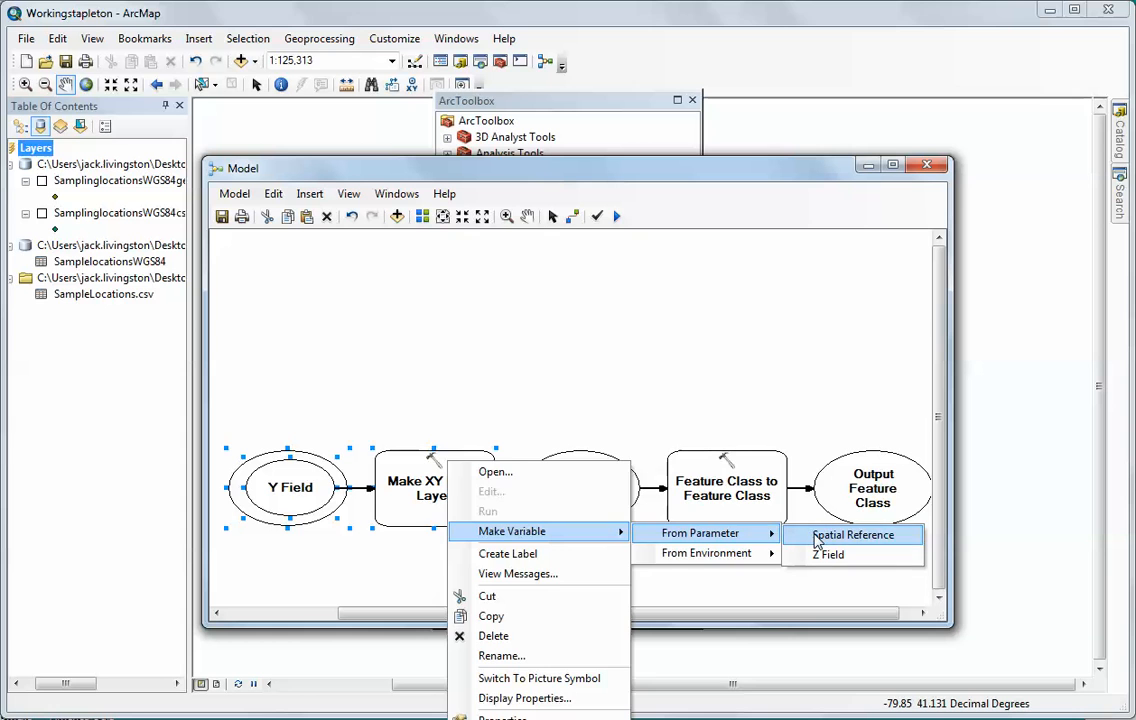
left_click(817, 539)
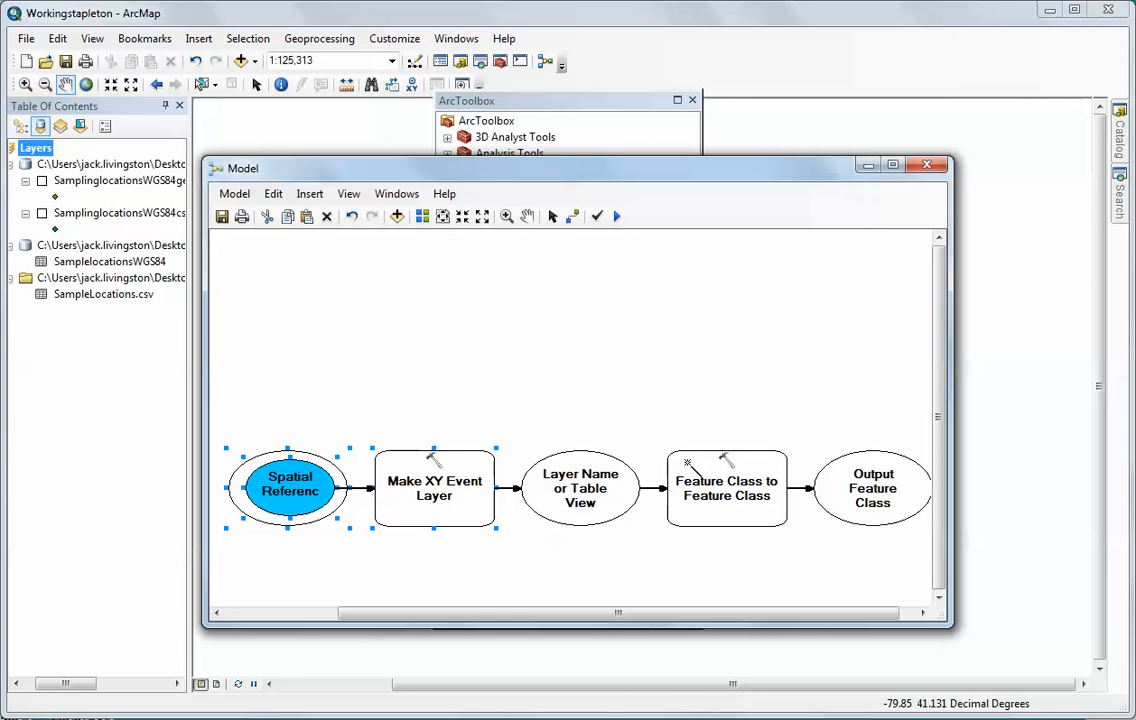
Step: Create an Output Location variable from the Feature Class to Feature Class tool's parameters
right_click(687, 463)
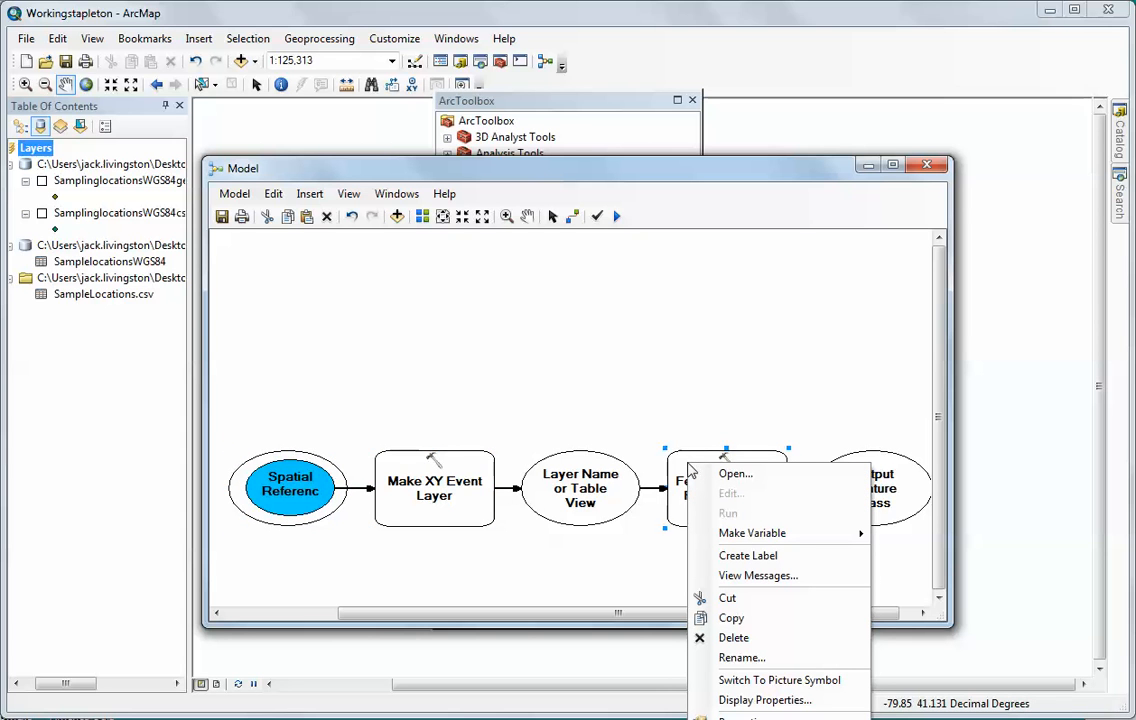
mouse_move(760, 534)
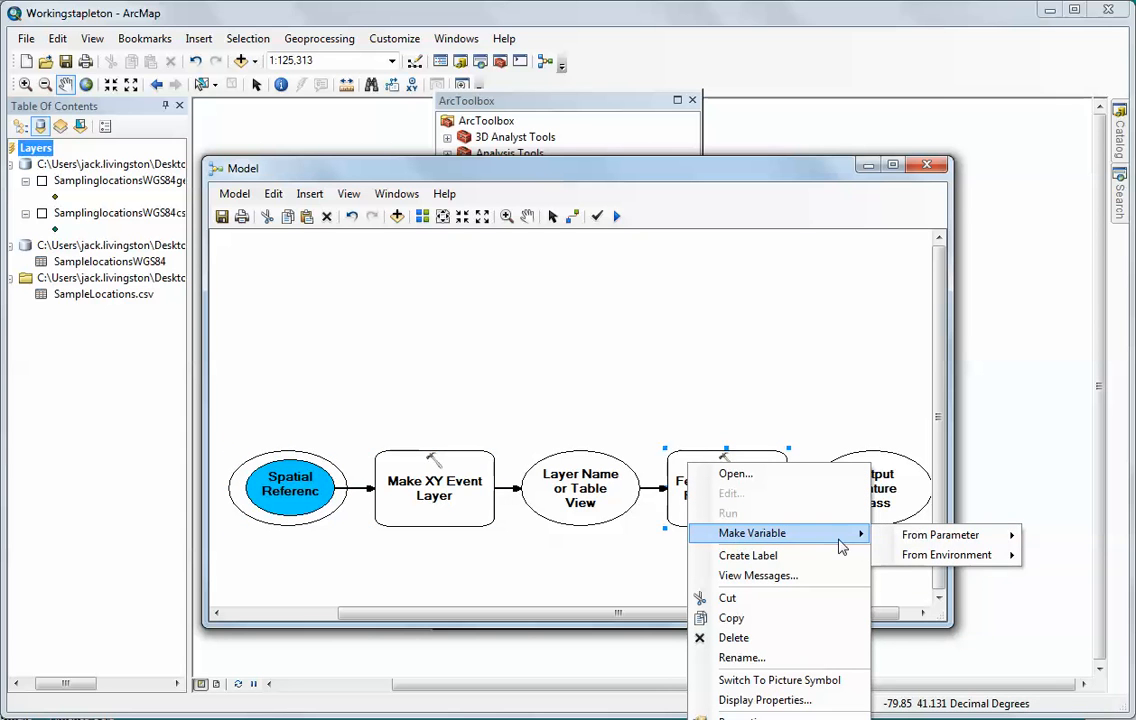
mouse_move(930, 538)
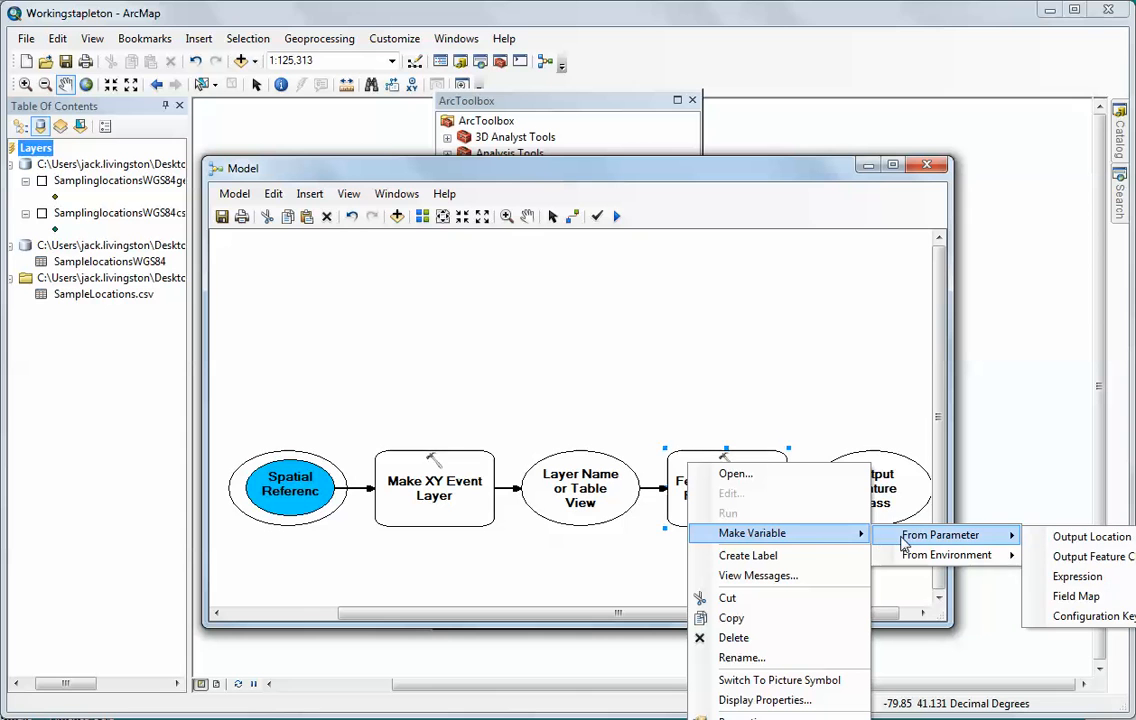
left_click(1068, 542)
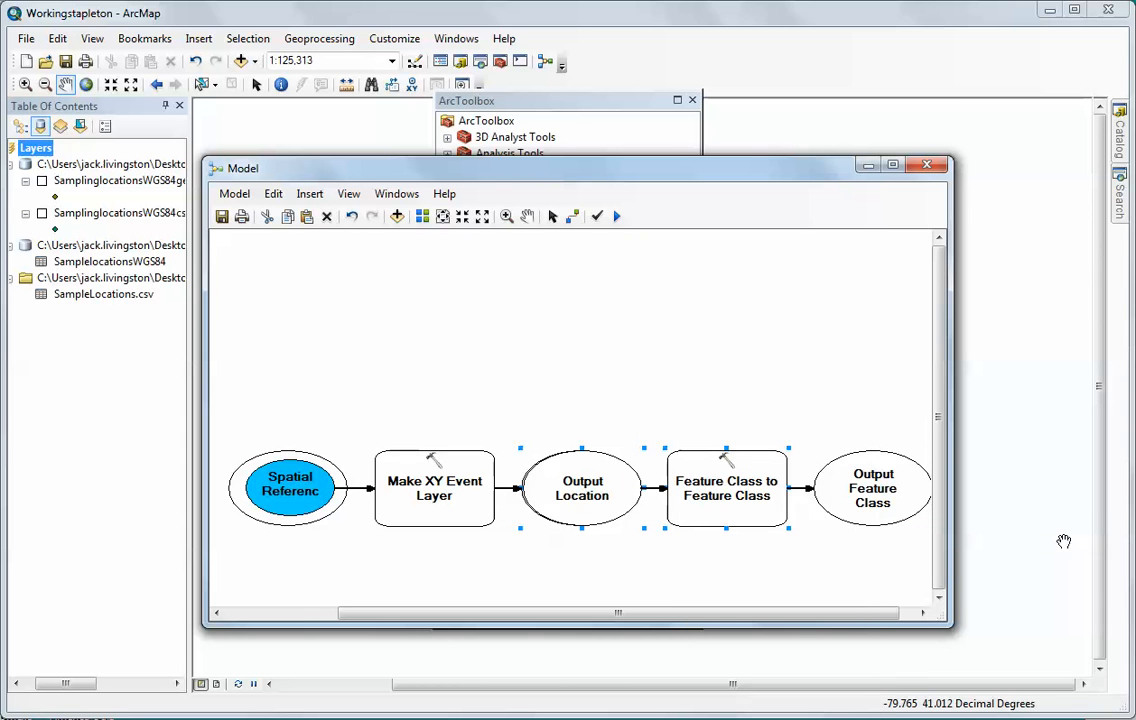
Step: Create an Output Feature Class variable from the Feature Class to Feature Class tool's parameters and auto-arrange the whole model diagram
right_click(720, 488)
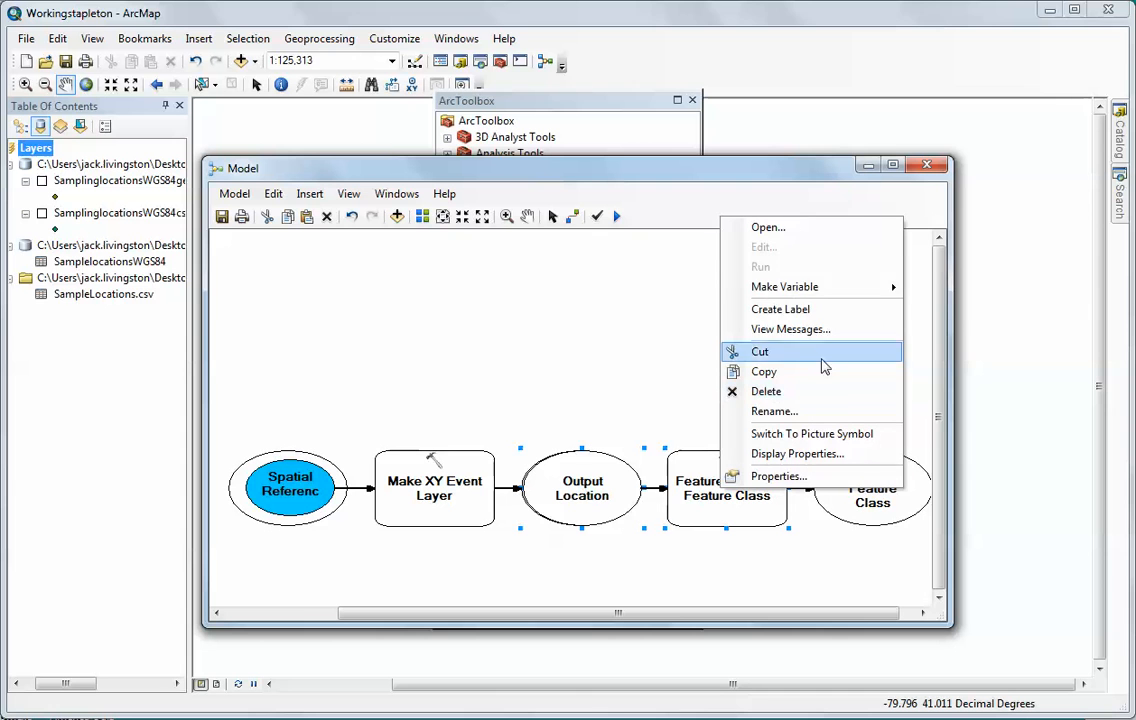
mouse_move(850, 287)
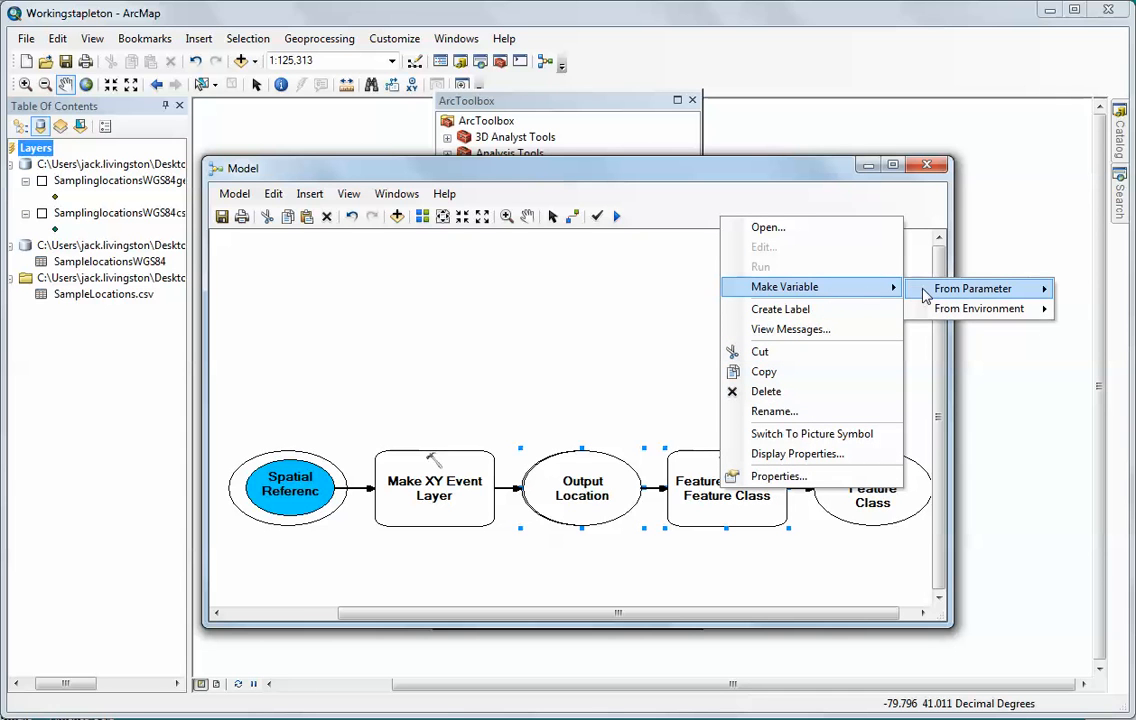
mouse_move(925, 292)
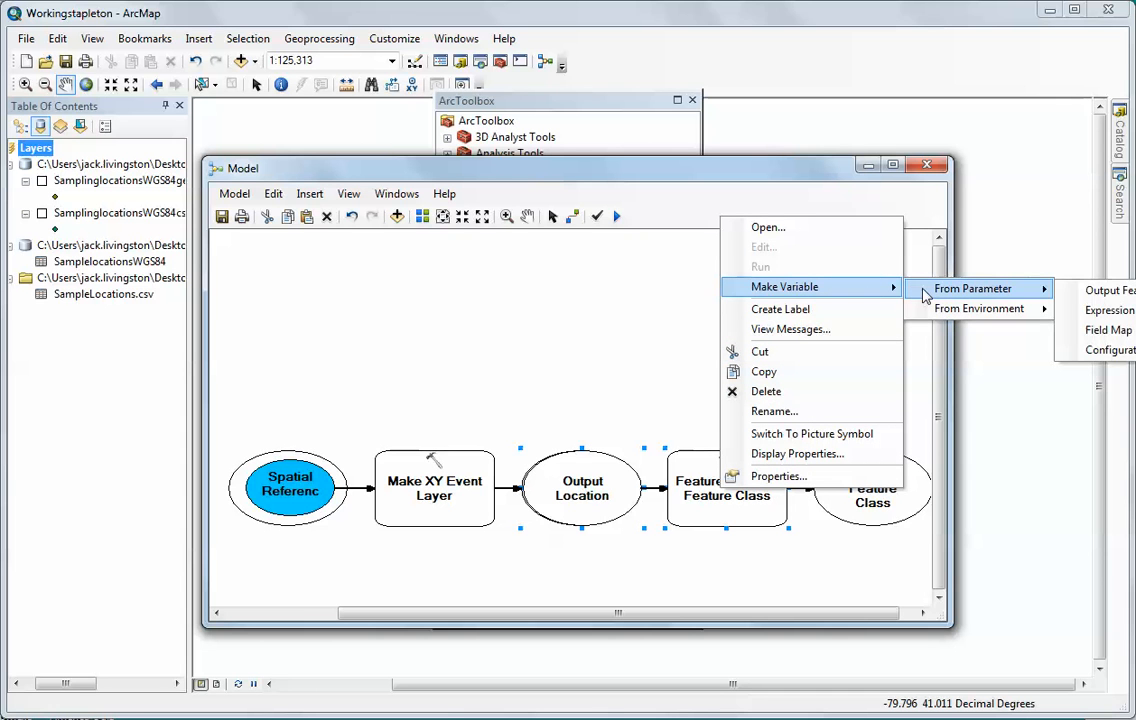
left_click(1088, 293)
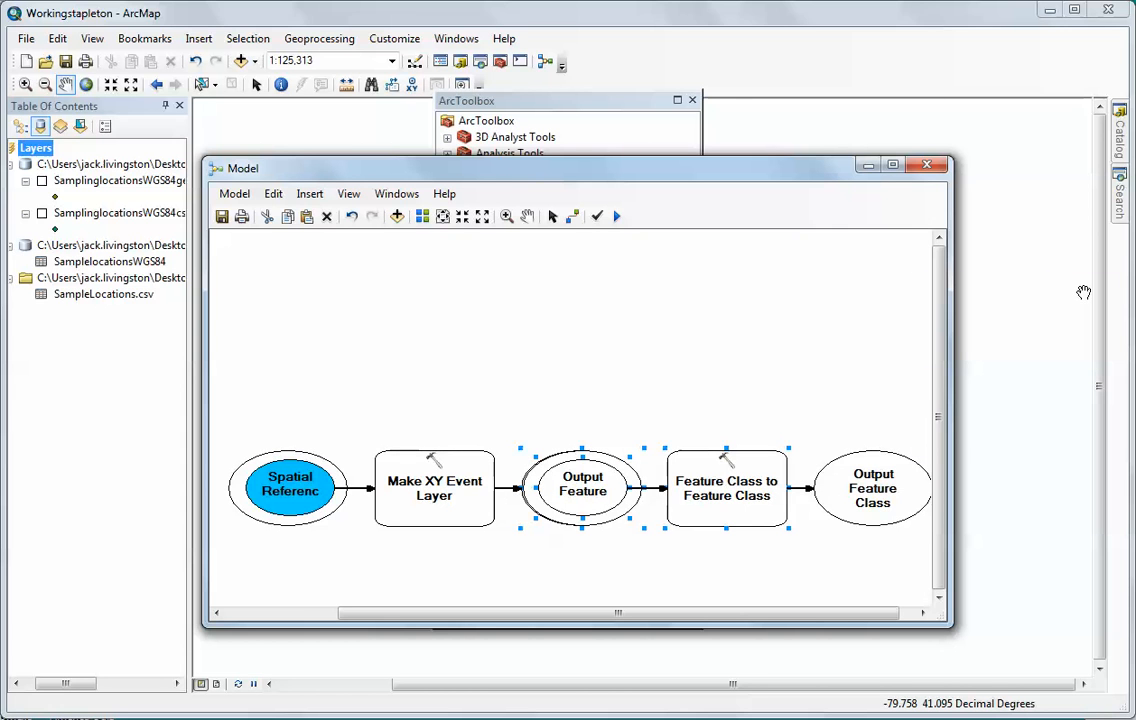
left_click(424, 221)
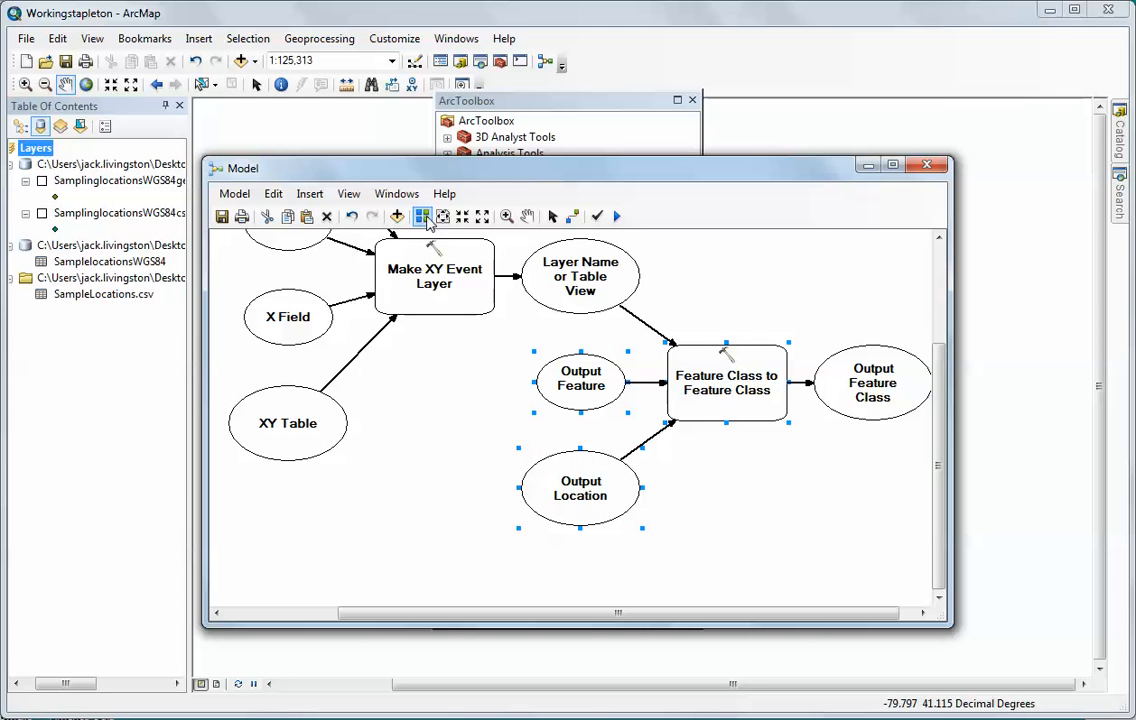
left_click(442, 218)
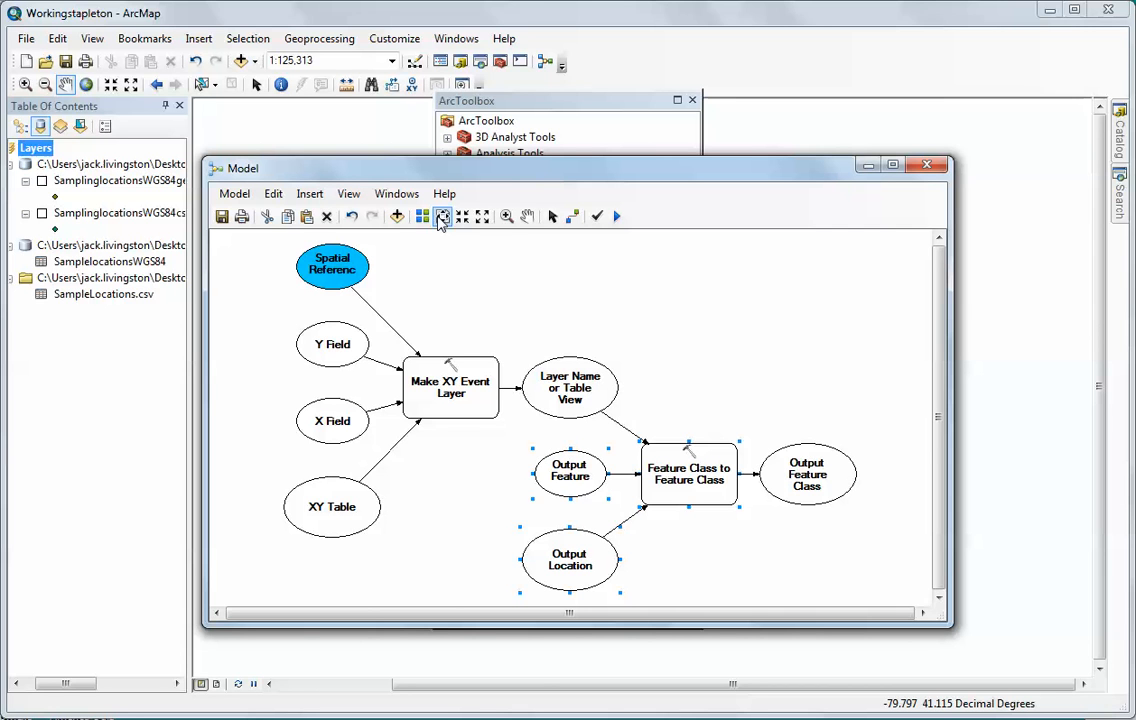
Step: Set the final Output Feature Class element of the model to be added to the display
right_click(793, 463)
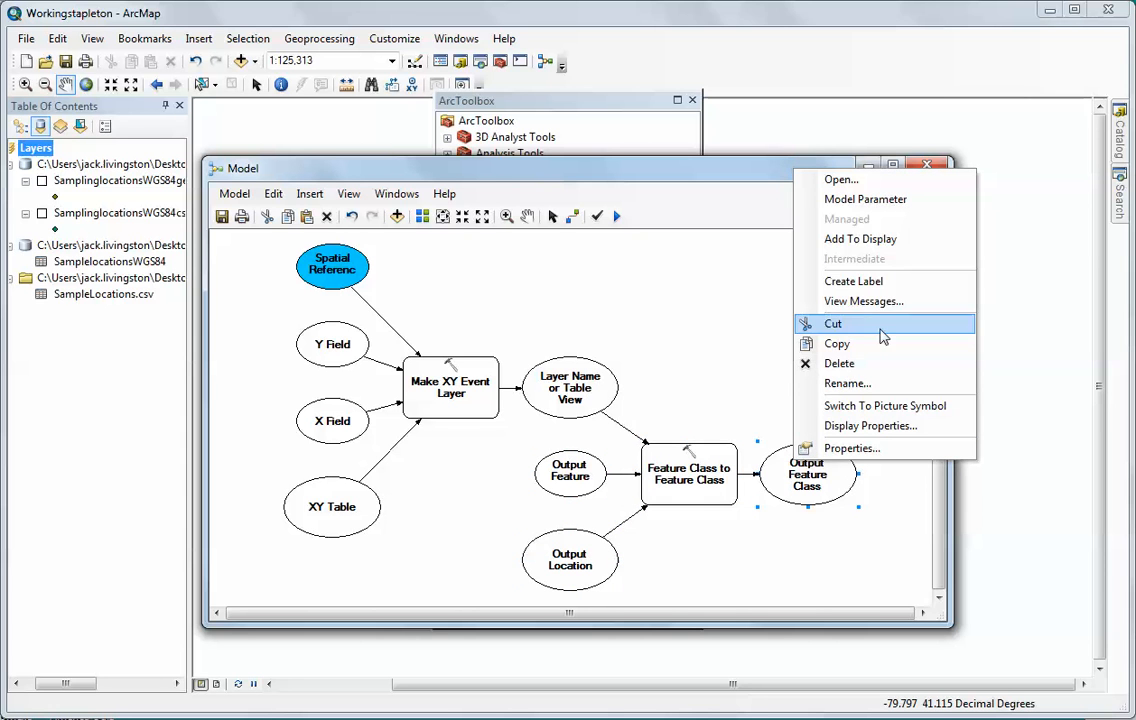
left_click(847, 244)
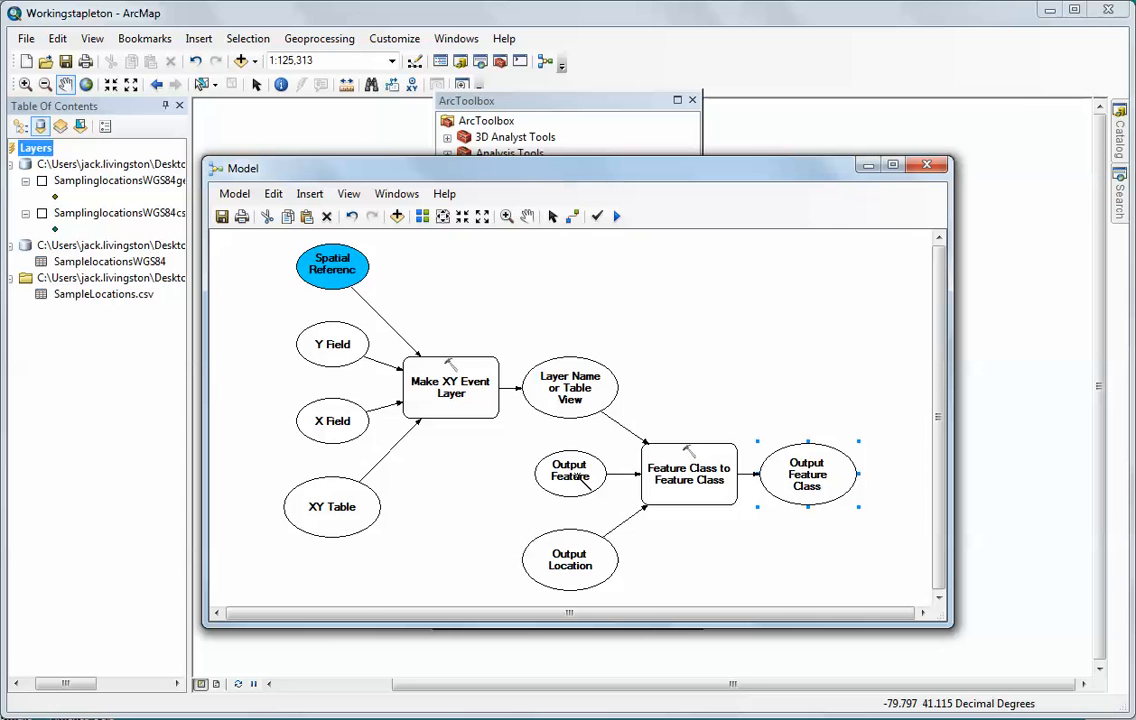
Step: Make the Output Location and Output Feature Class input variables of the Feature Class to Feature Class tool model parameters
right_click(575, 549)
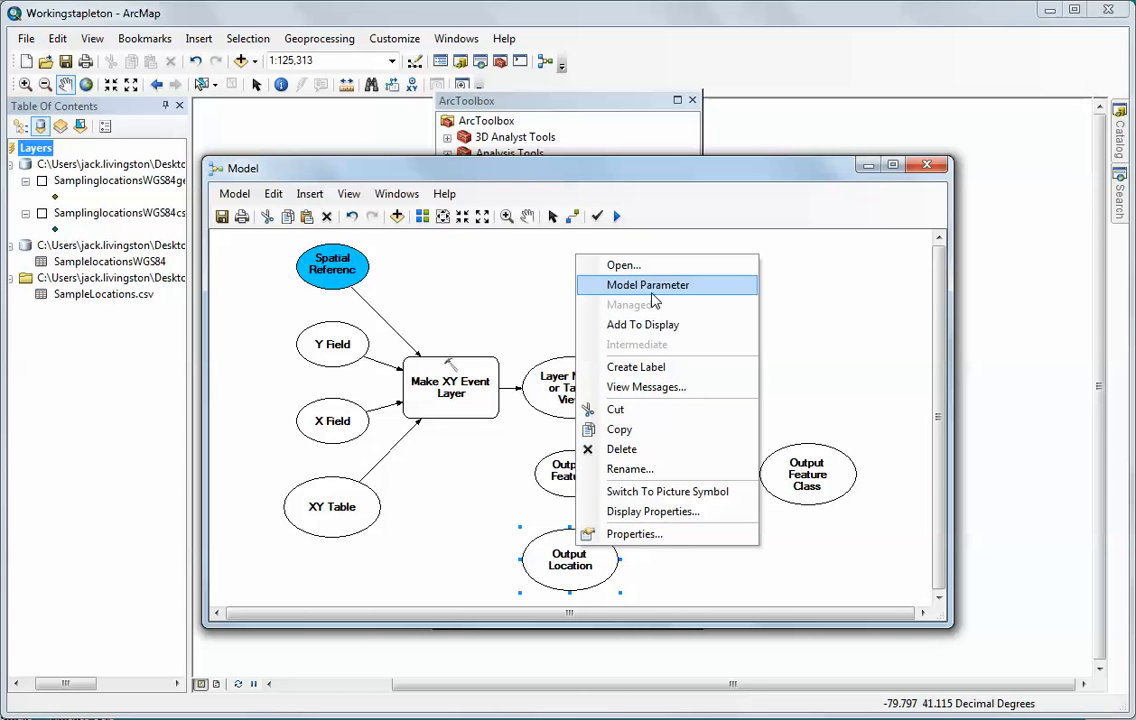
left_click(584, 285)
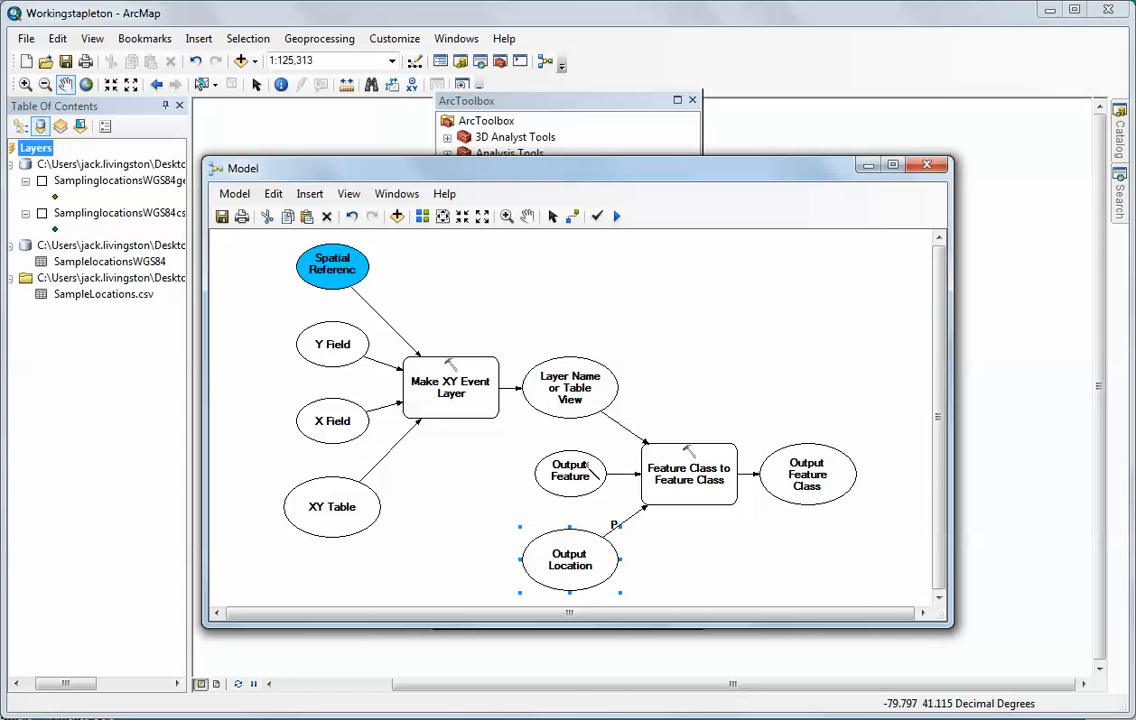
right_click(590, 466)
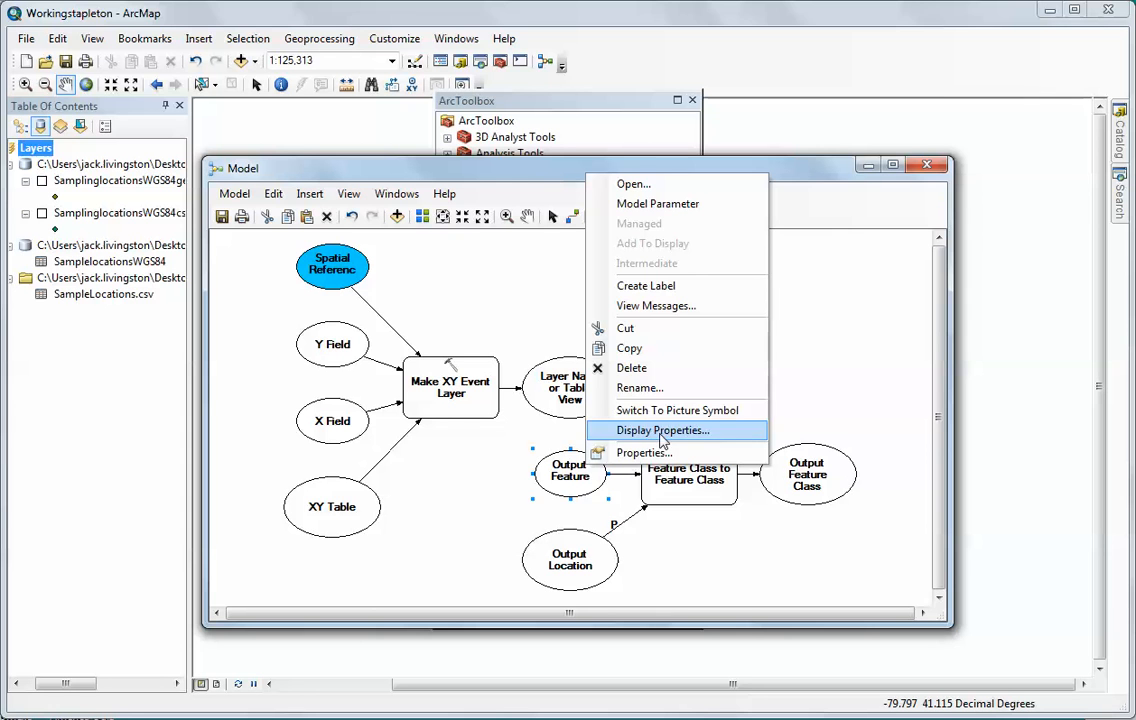
left_click(673, 205)
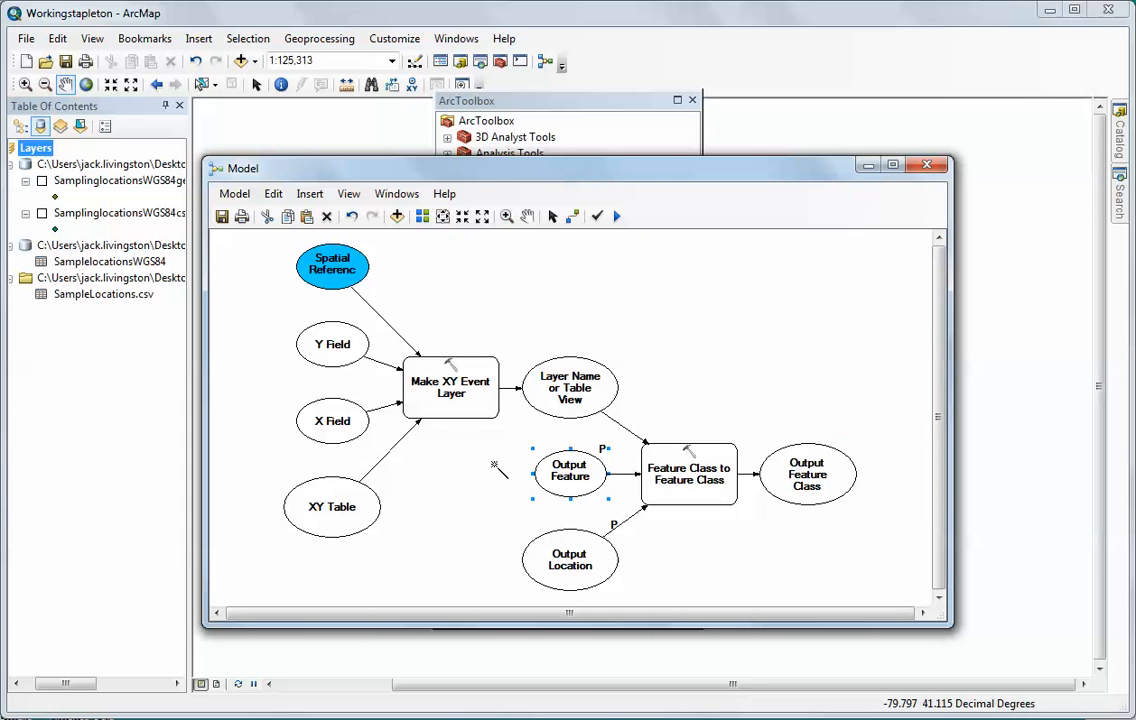
Step: Make the XY Table, X Field and Y Field variables of the Make XY Event Layer tool model parameters
right_click(359, 503)
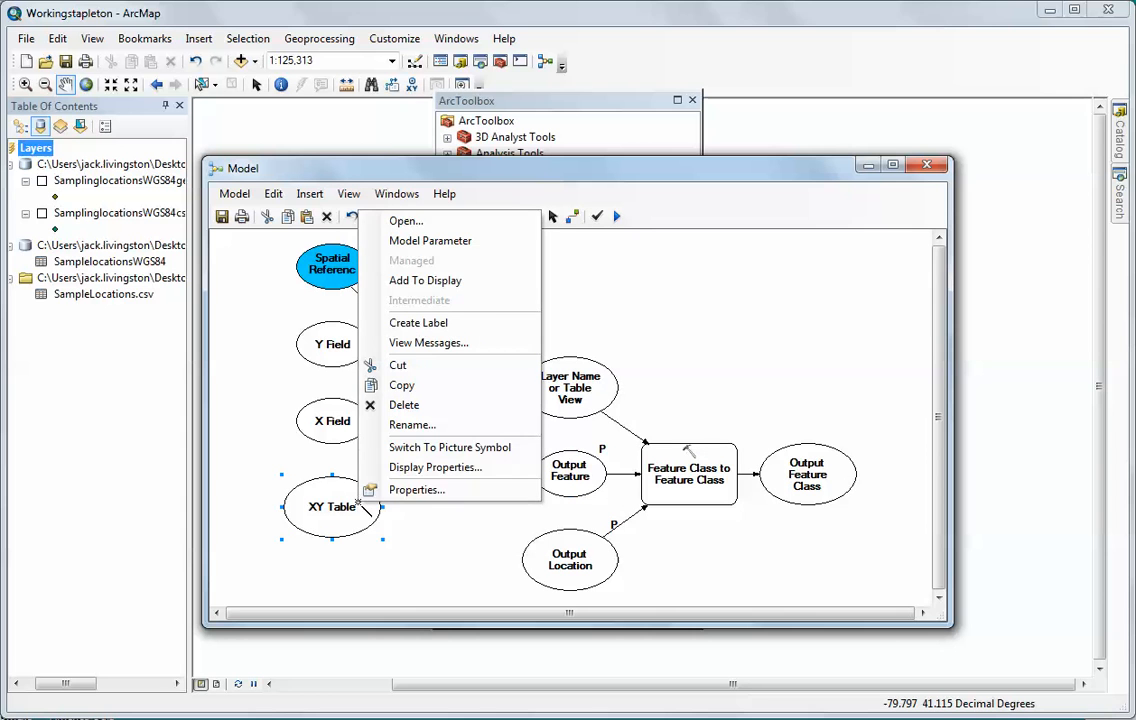
left_click(428, 241)
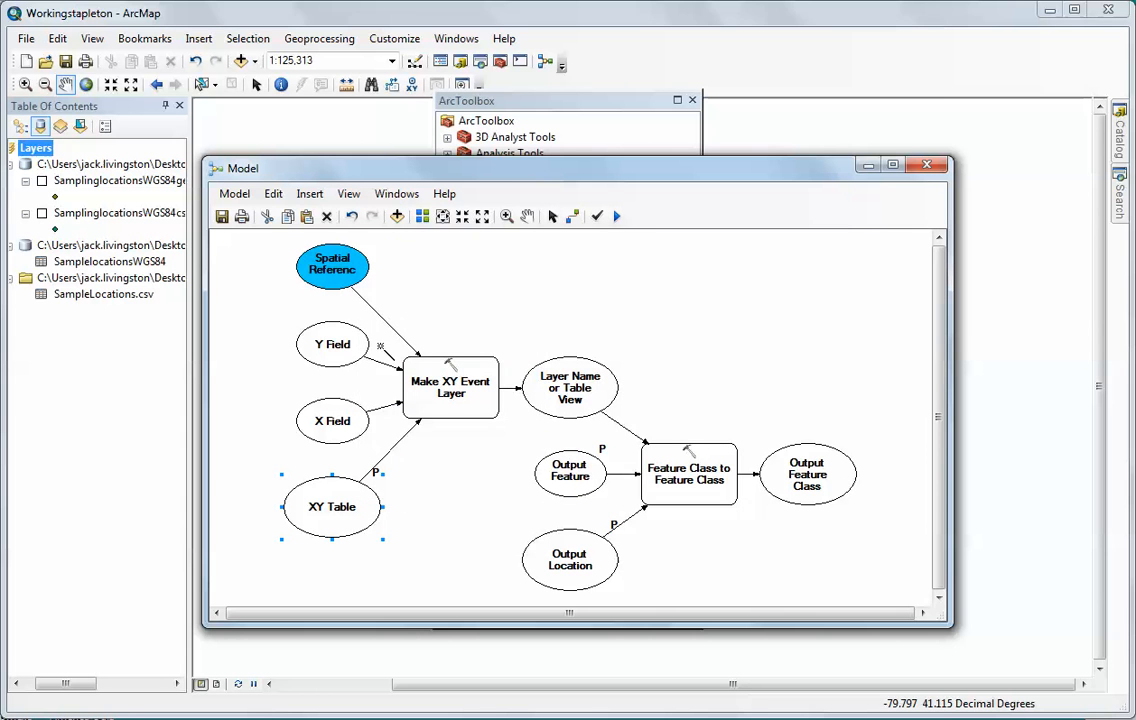
right_click(357, 424)
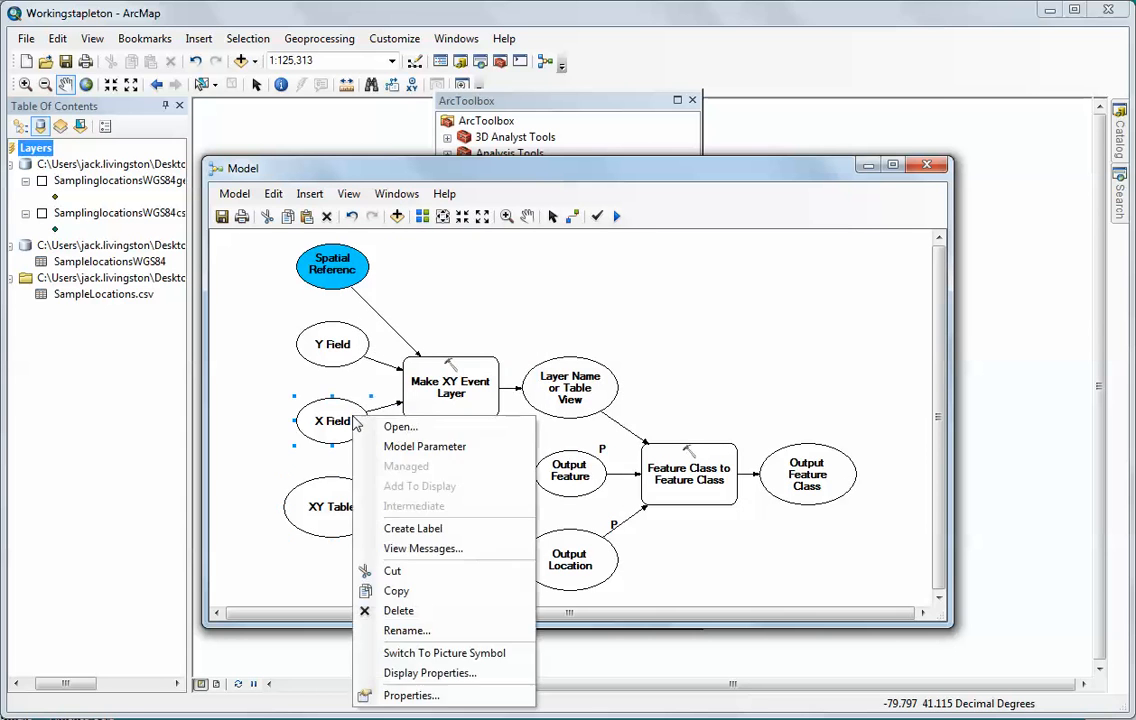
left_click(402, 448)
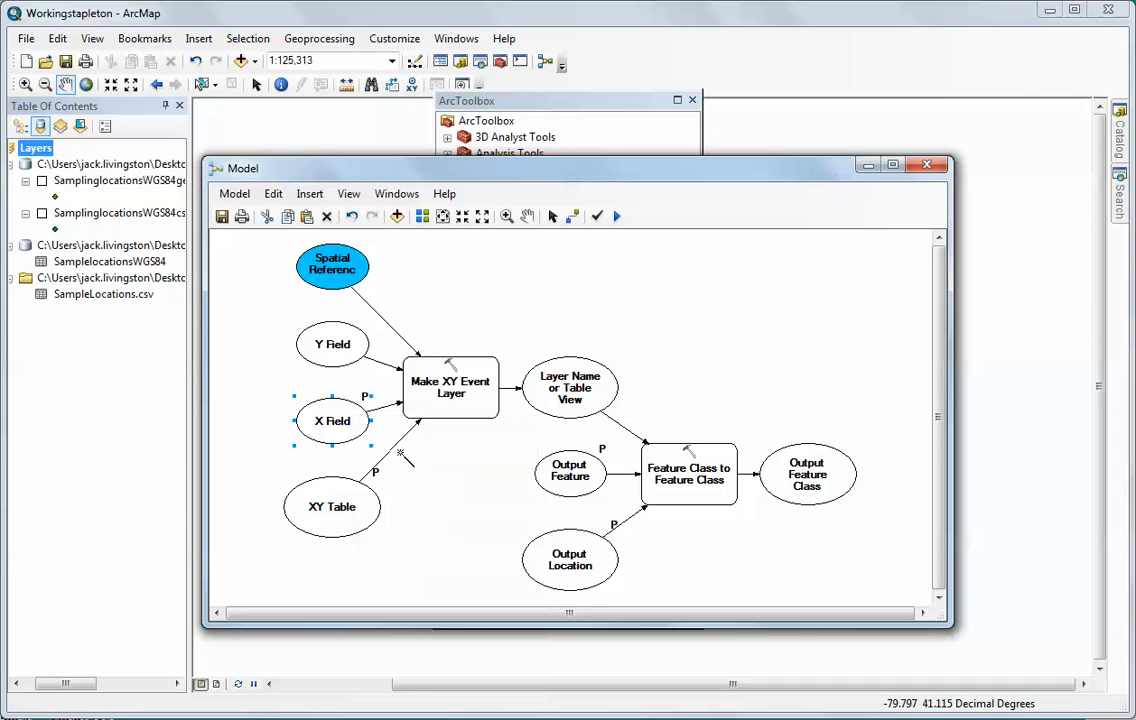
right_click(355, 343)
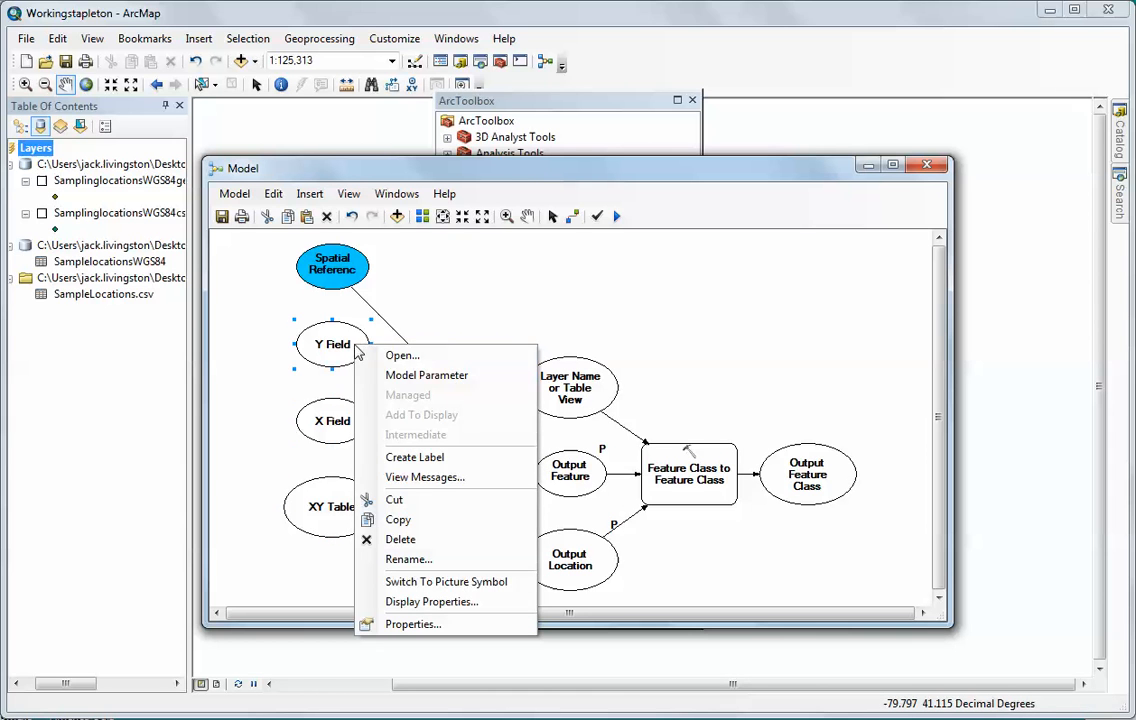
left_click(422, 376)
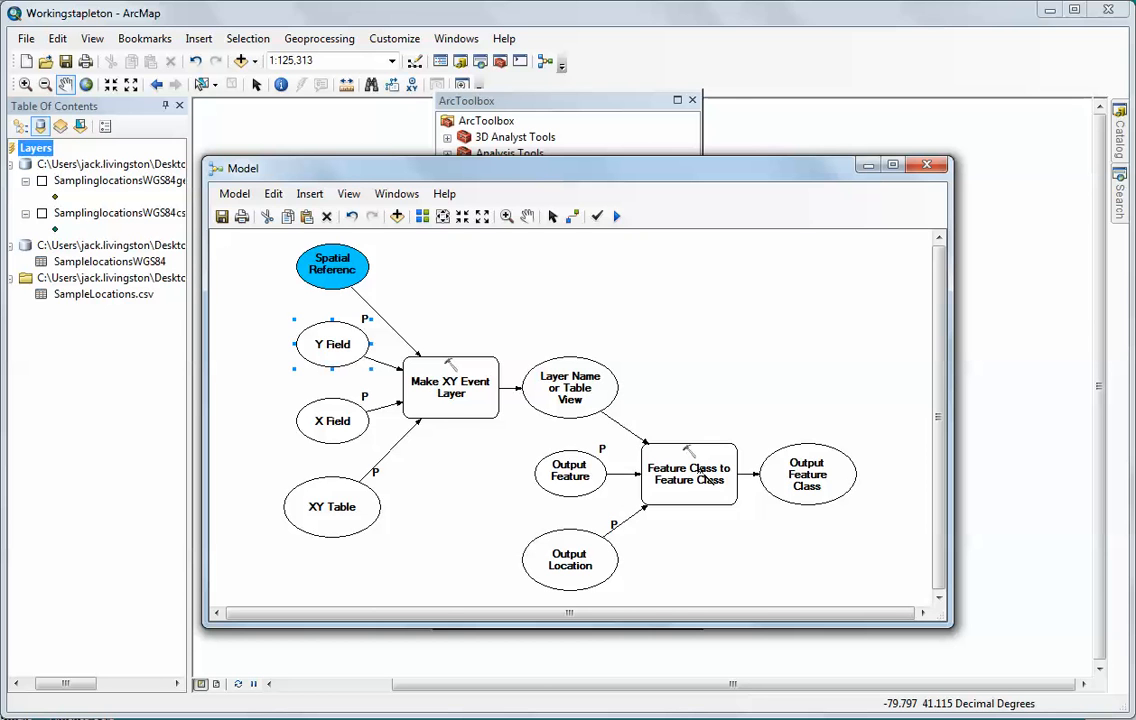
right_click(588, 486)
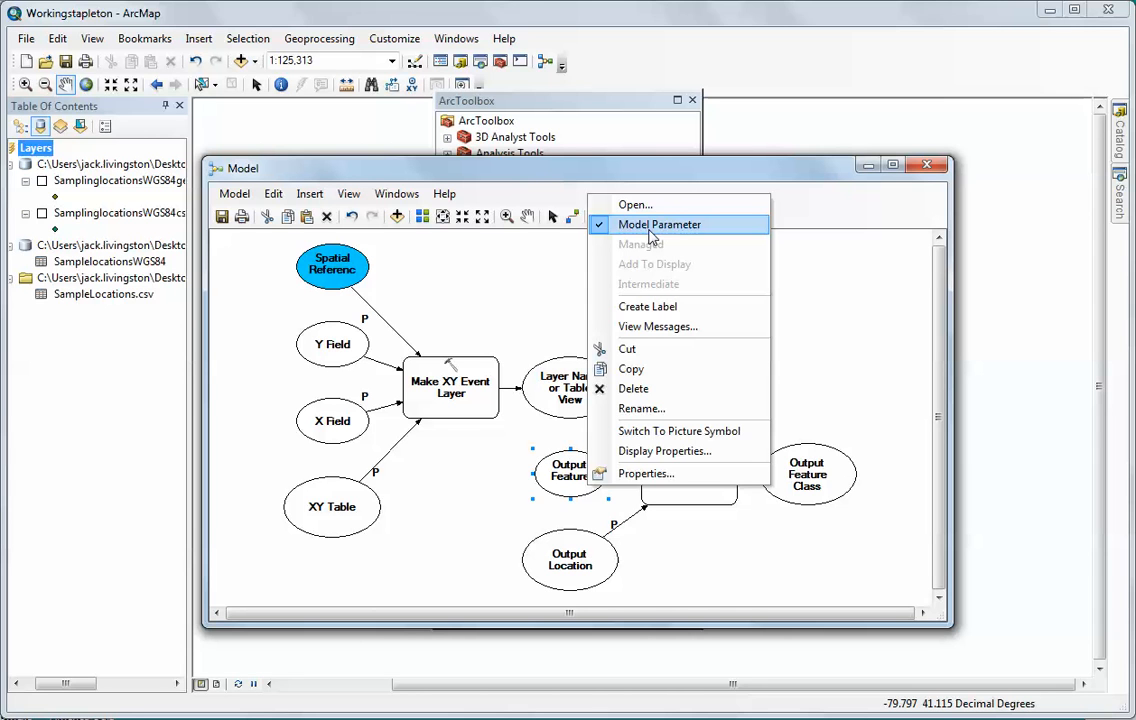
left_click(861, 337)
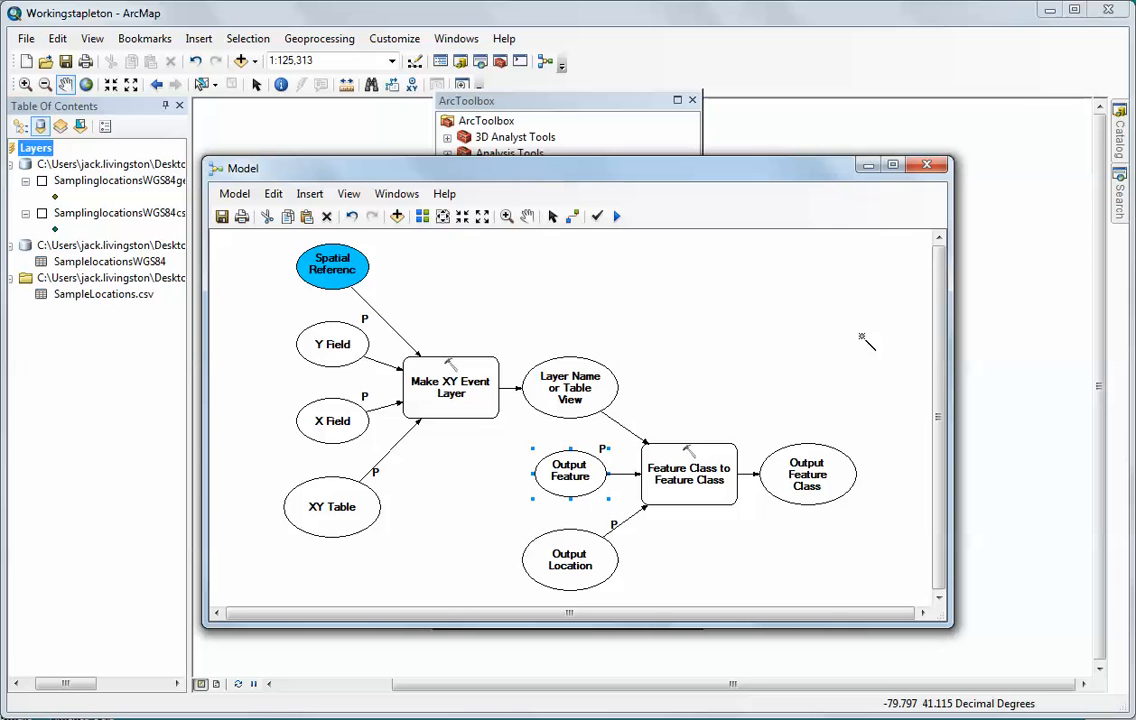
Step: Start saving the model under a new name and create a new toolbox named Stapletontools in the home folder
left_click(232, 196)
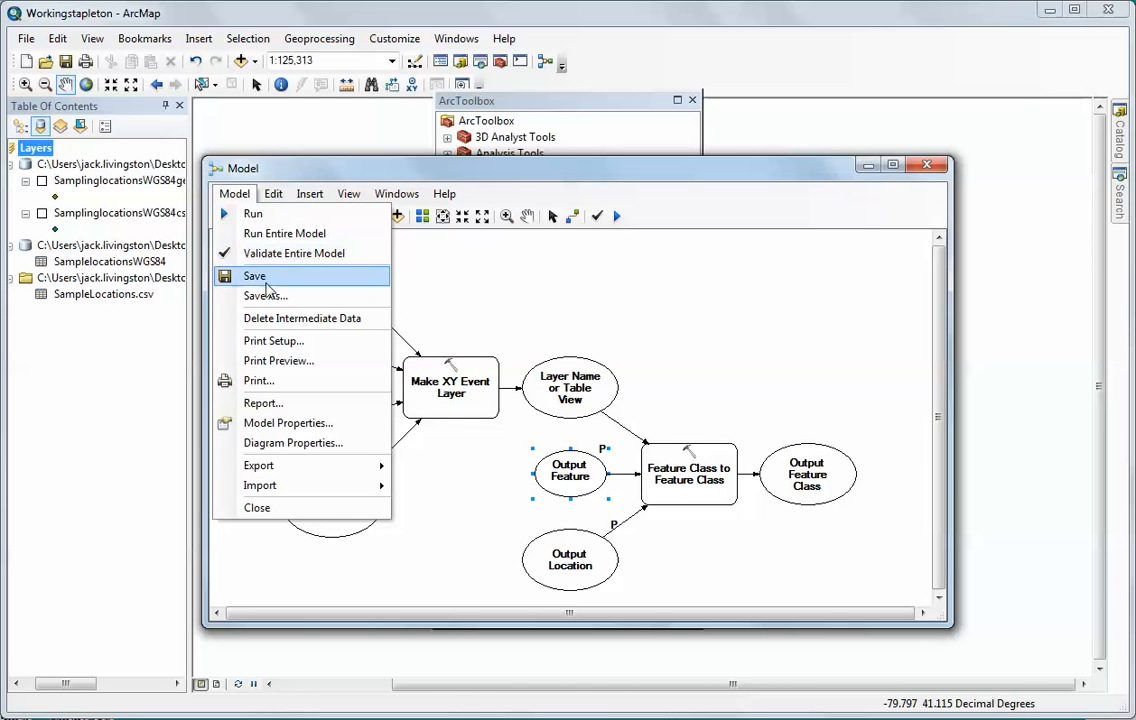
left_click(268, 296)
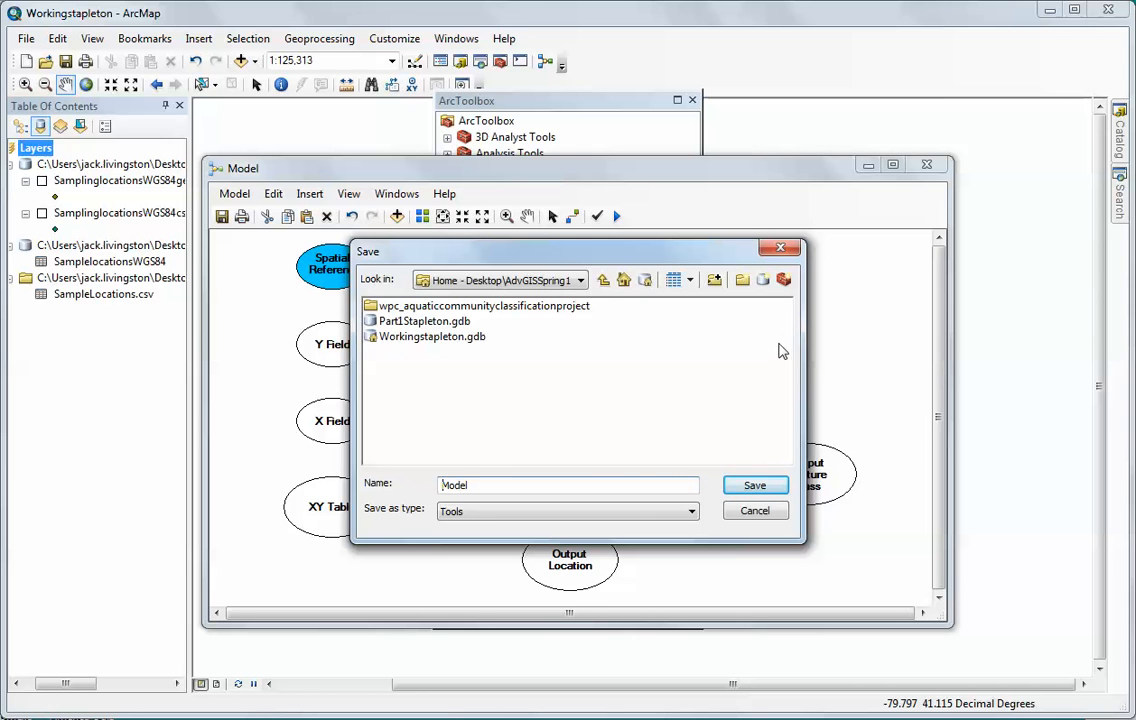
left_click(783, 281)
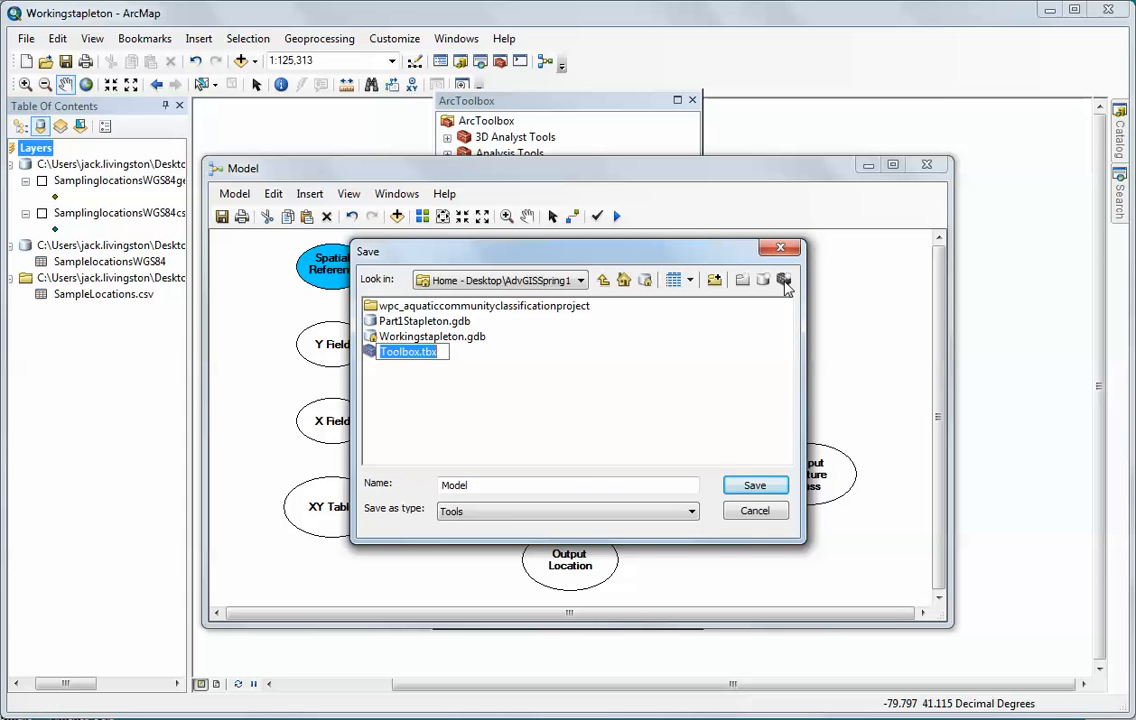
type("Stapletontools")
key("Return")
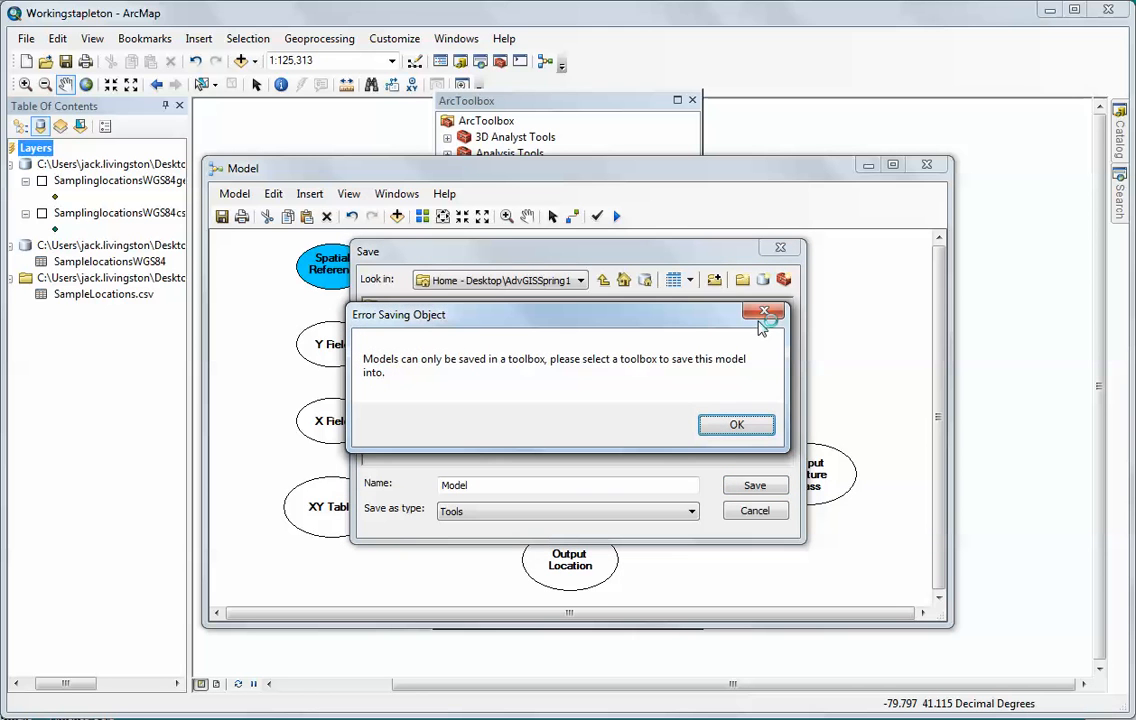
left_click(734, 428)
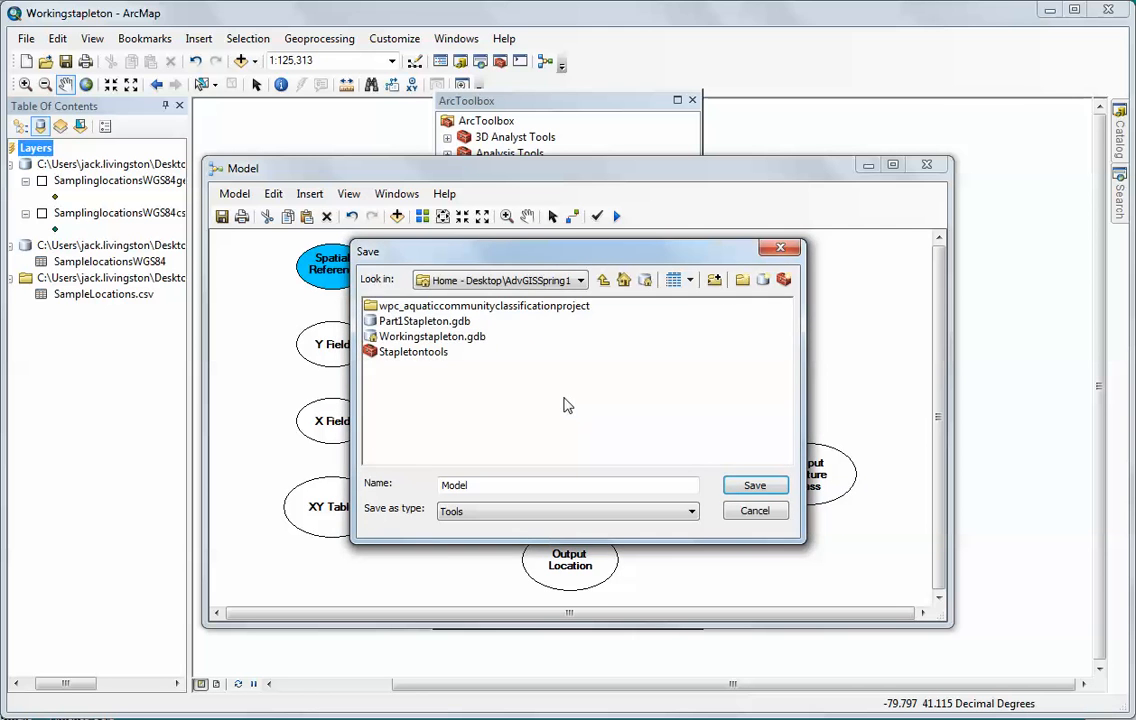
Step: Save the model as Tabletopoints inside the Stapletontools toolbox and close the model window
double_click(410, 353)
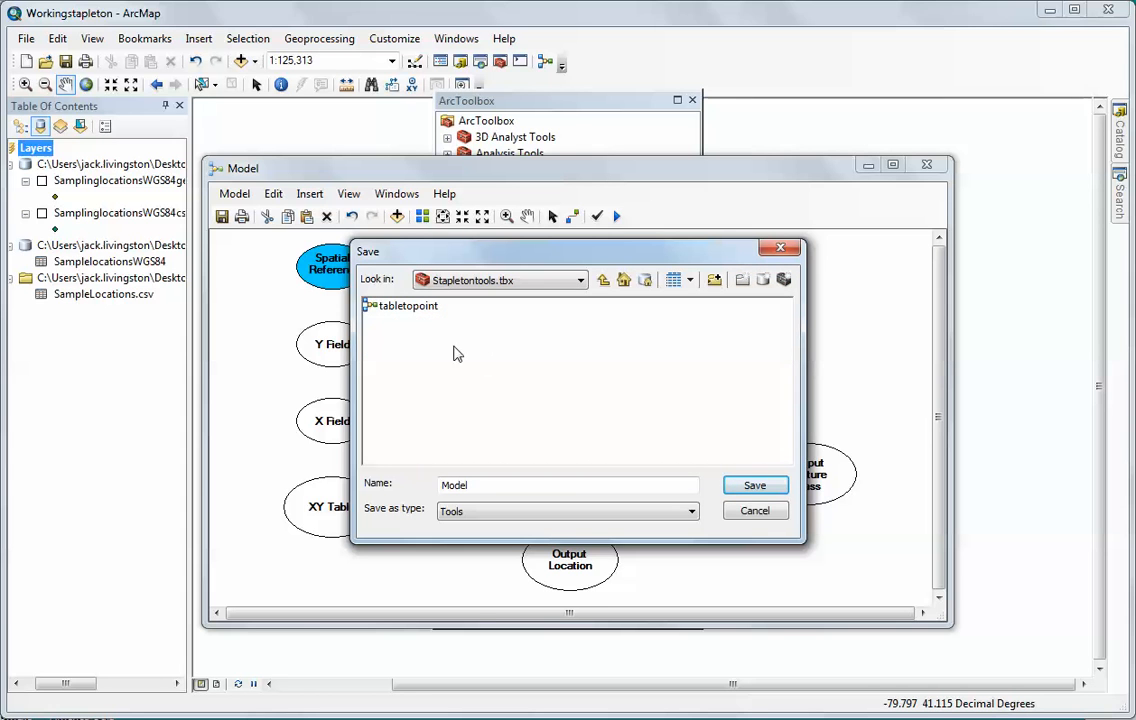
left_click(479, 490)
left_click_drag(479, 487, 389, 477)
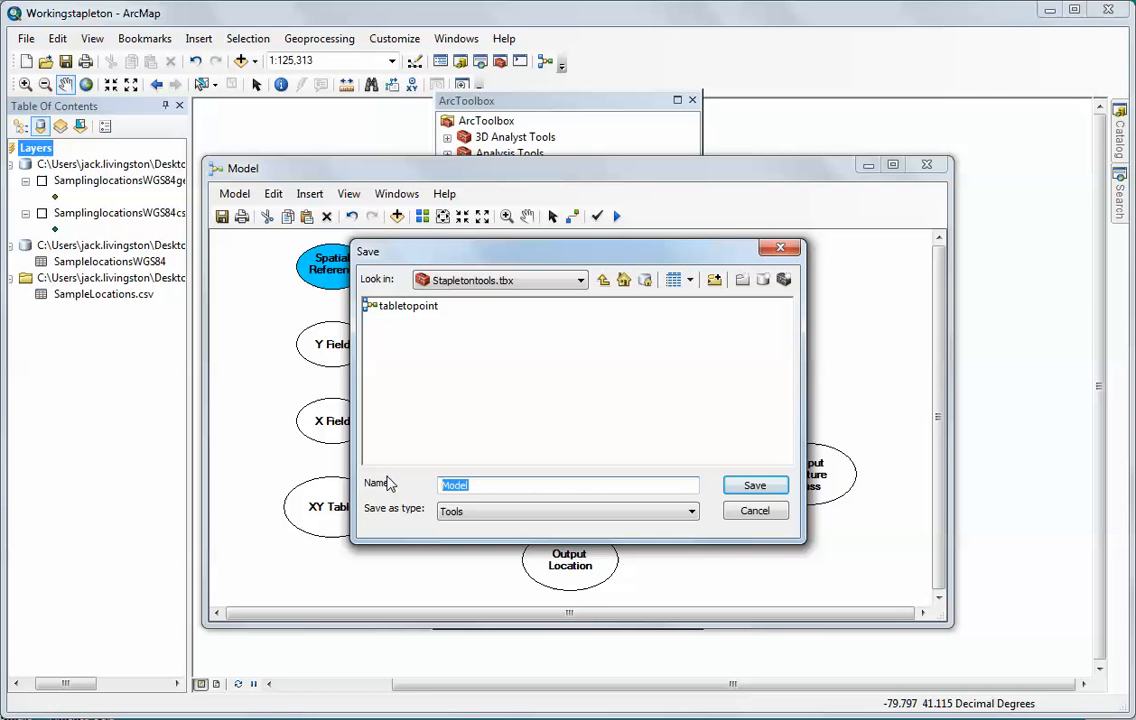
type("Tabletopoit")
key("BackSpace")
type("nts")
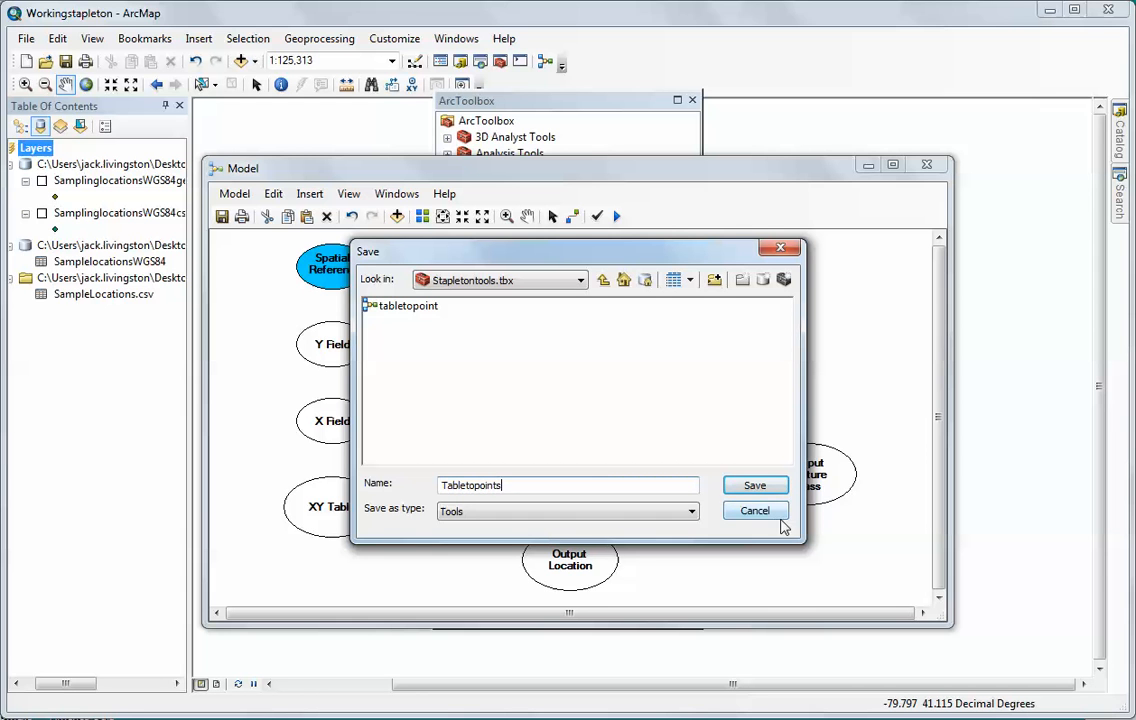
left_click(754, 487)
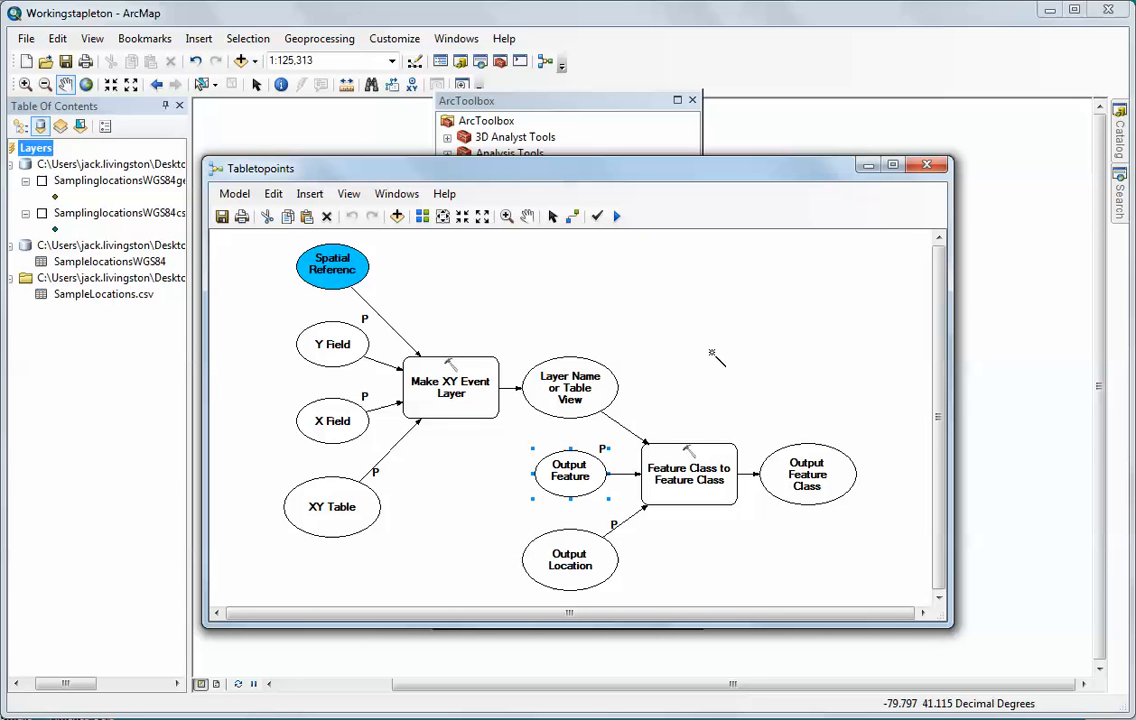
left_click(926, 166)
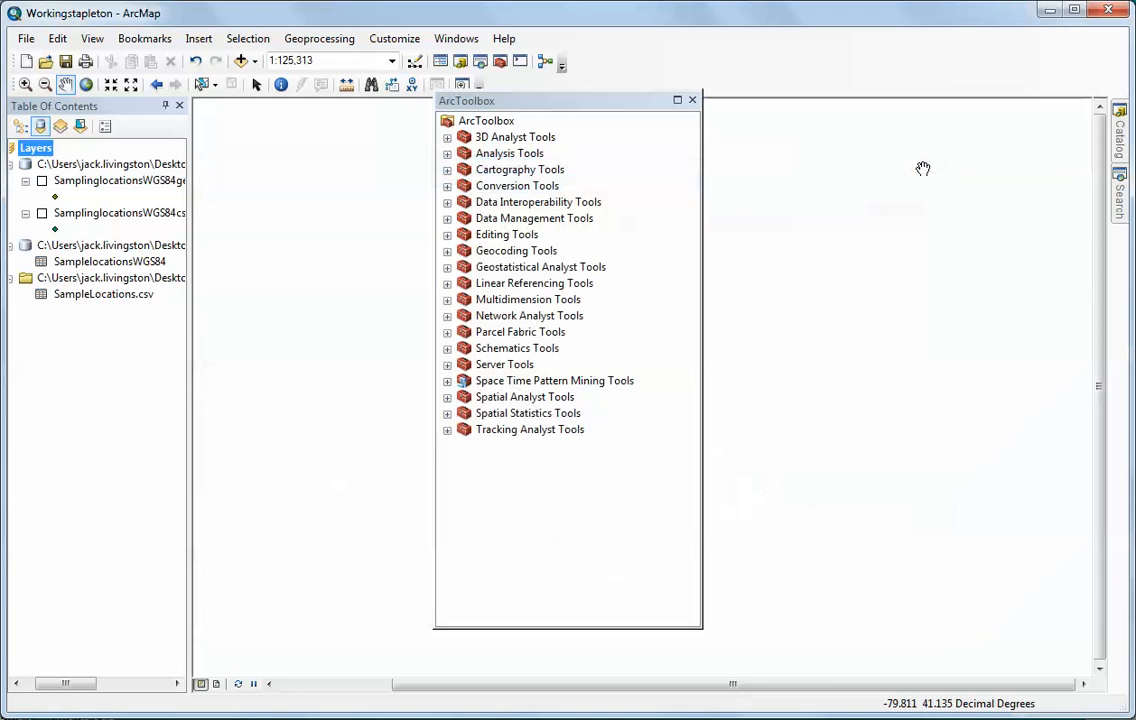
right_click(488, 121)
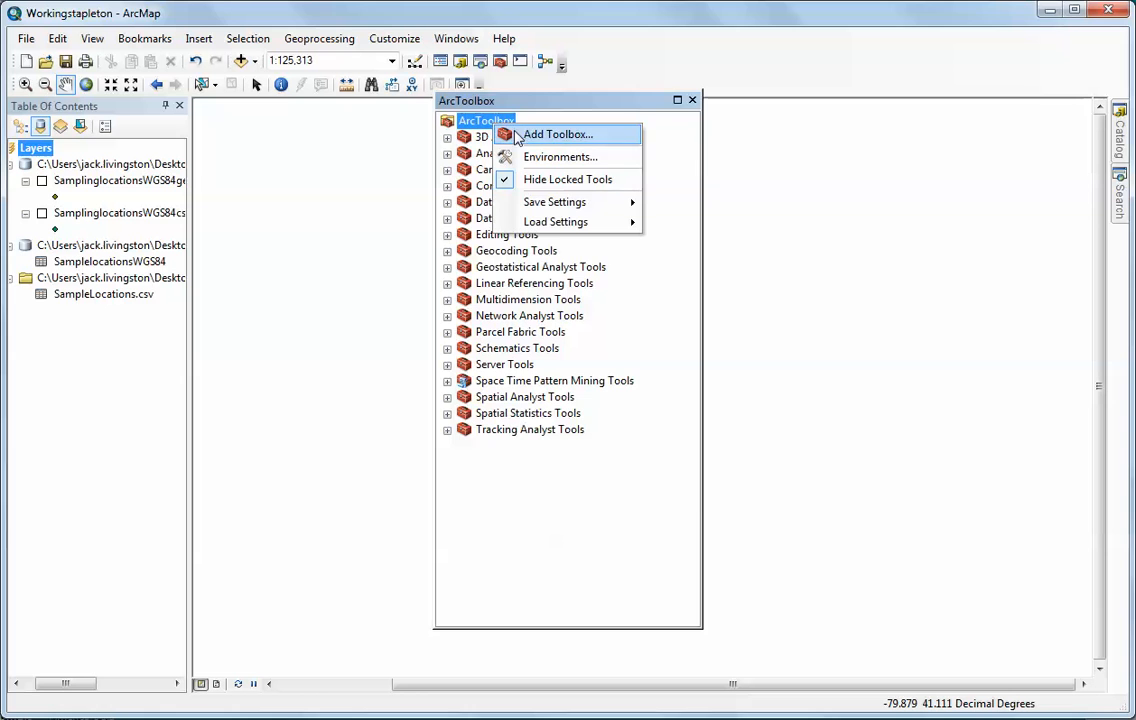
left_click(506, 134)
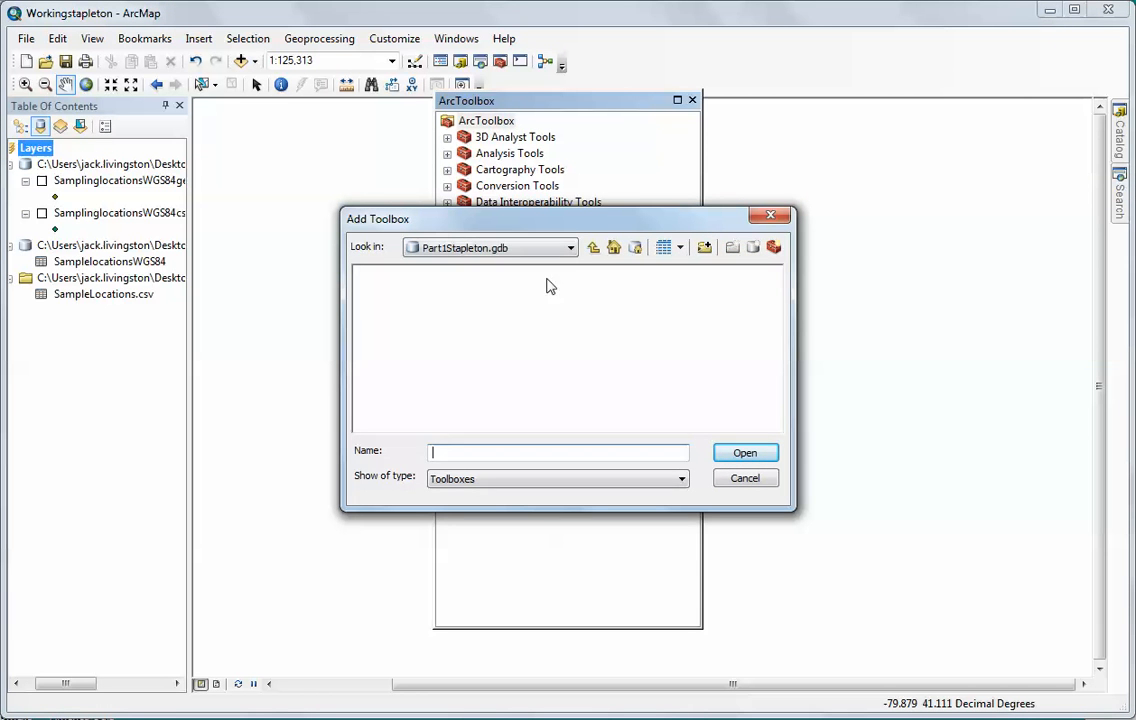
left_click(593, 247)
left_click(418, 322)
left_click(740, 455)
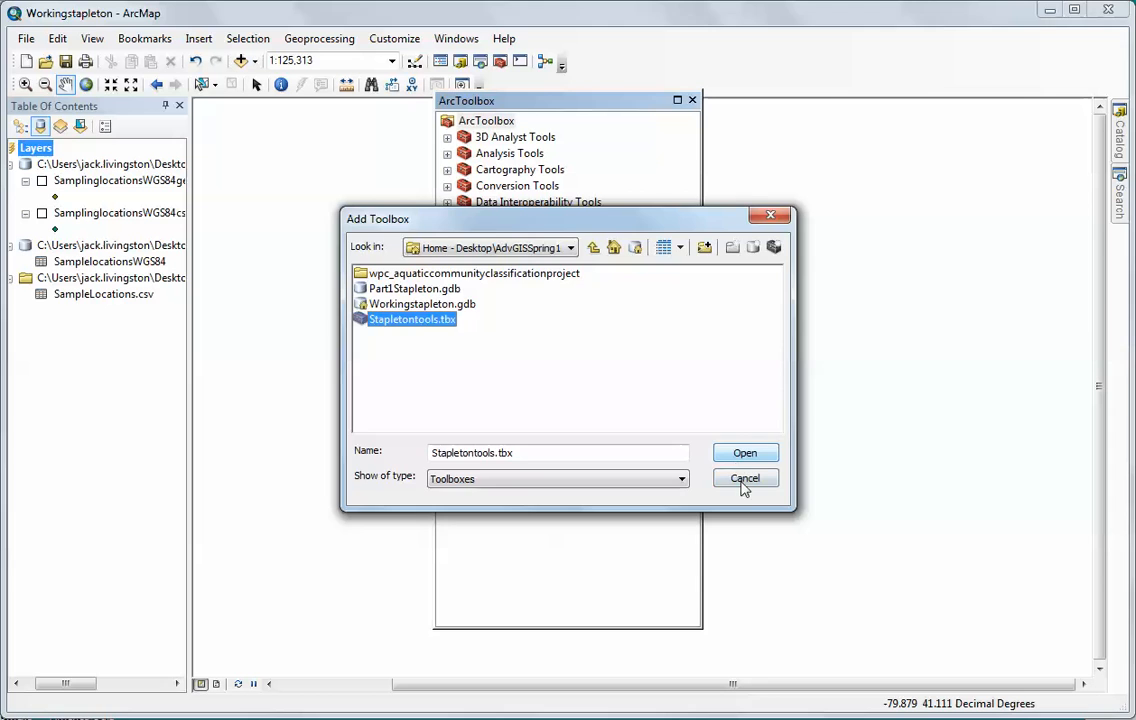
left_click(744, 482)
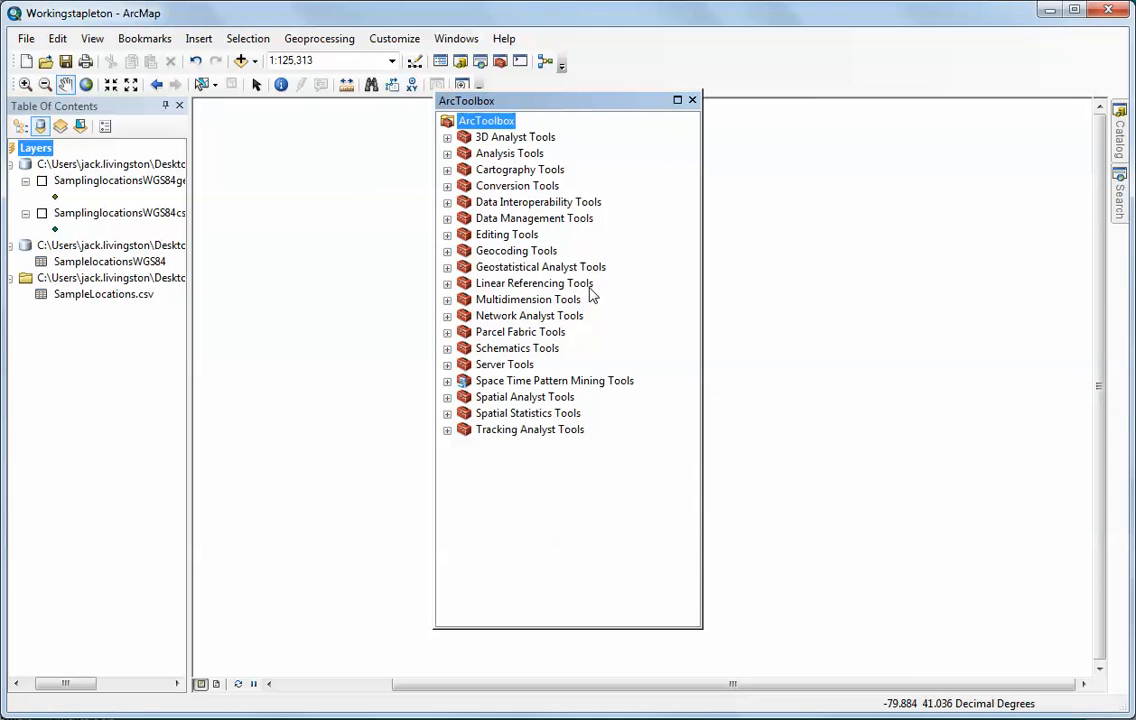
Step: Add the Stapletontools.tbx toolbox from the home folder to ArcToolbox and expand it to list its models
right_click(479, 123)
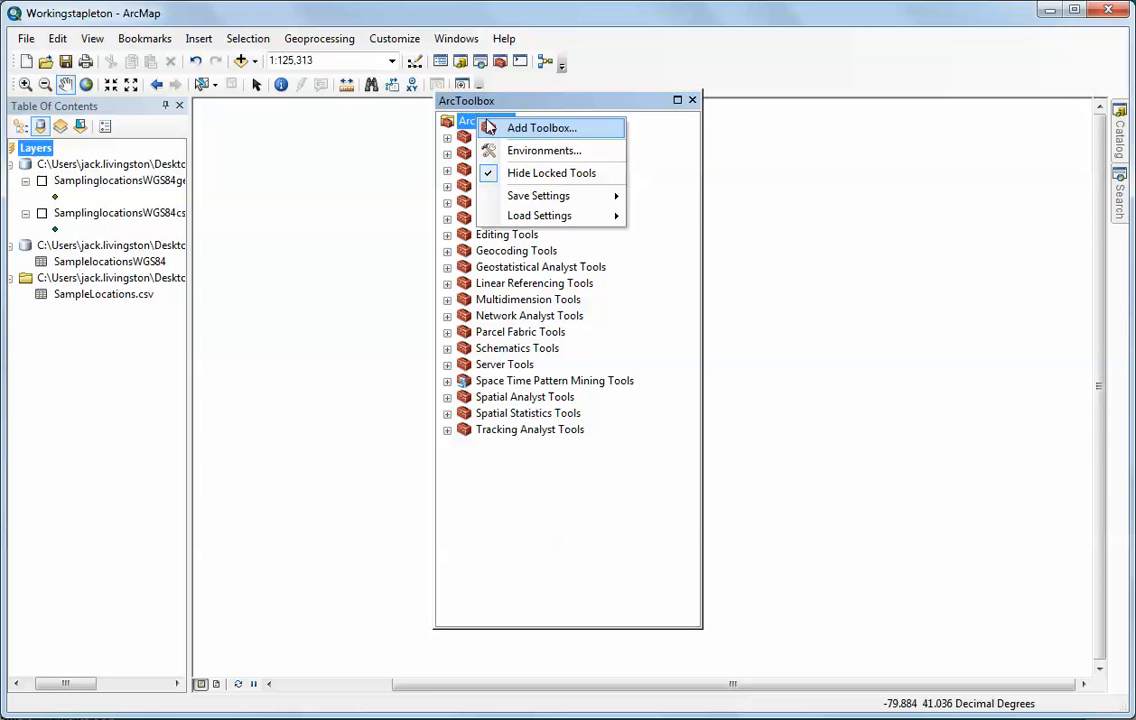
left_click(513, 127)
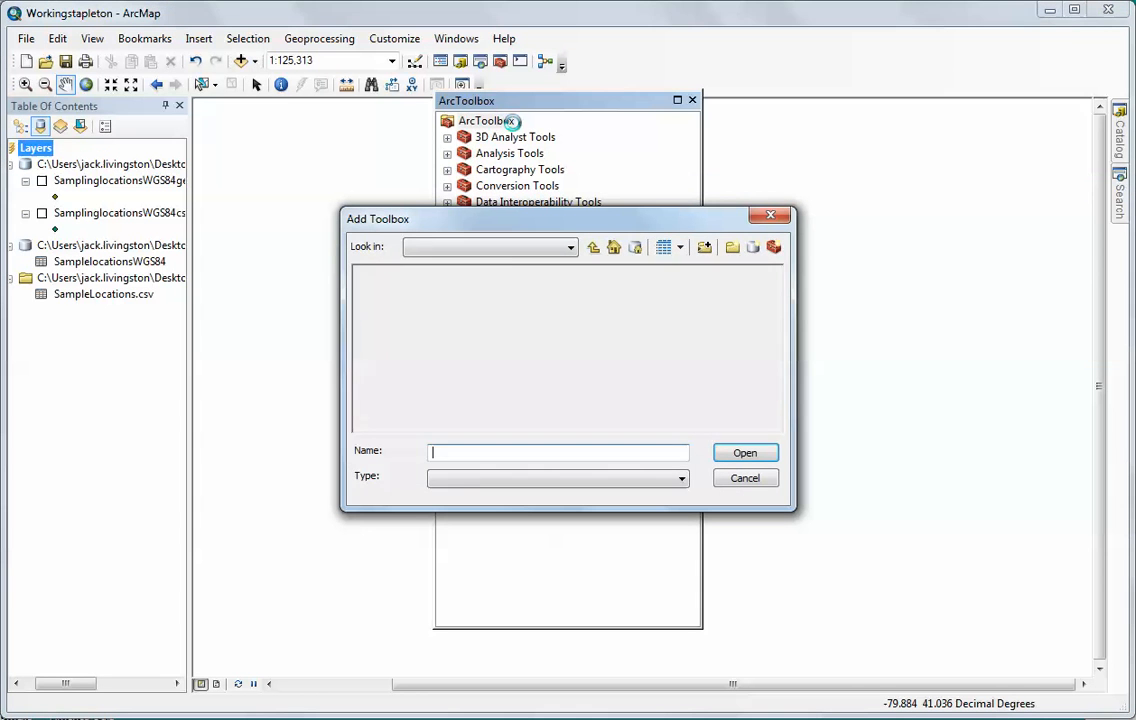
left_click(422, 322)
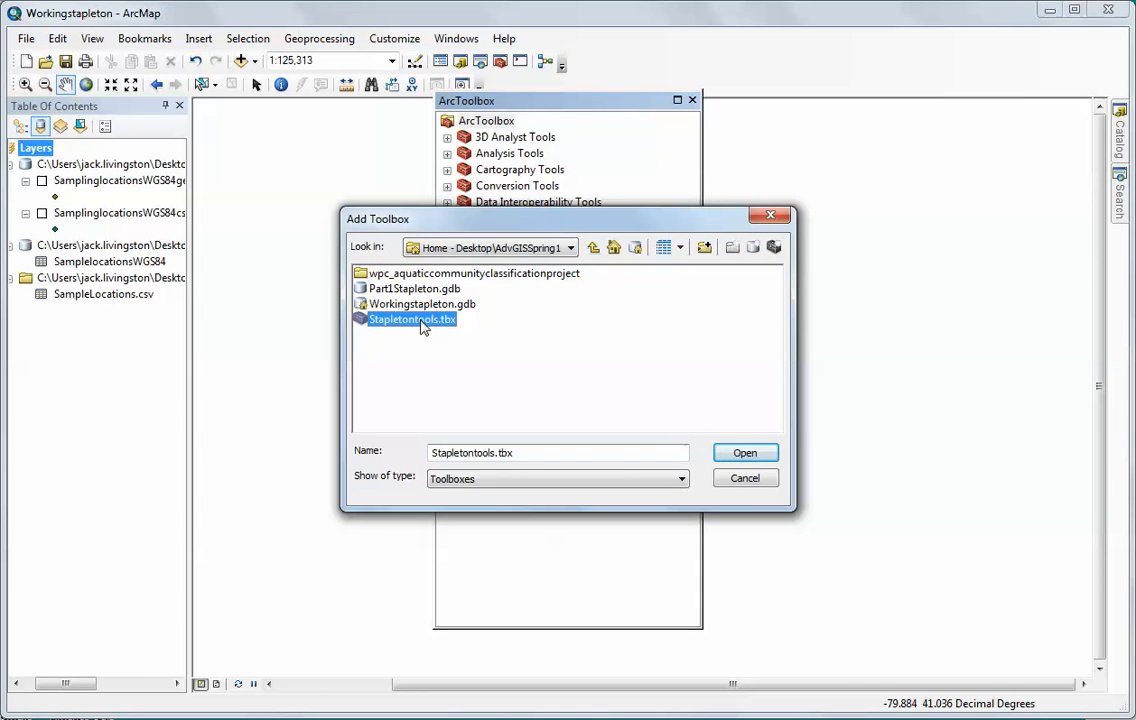
left_click(740, 453)
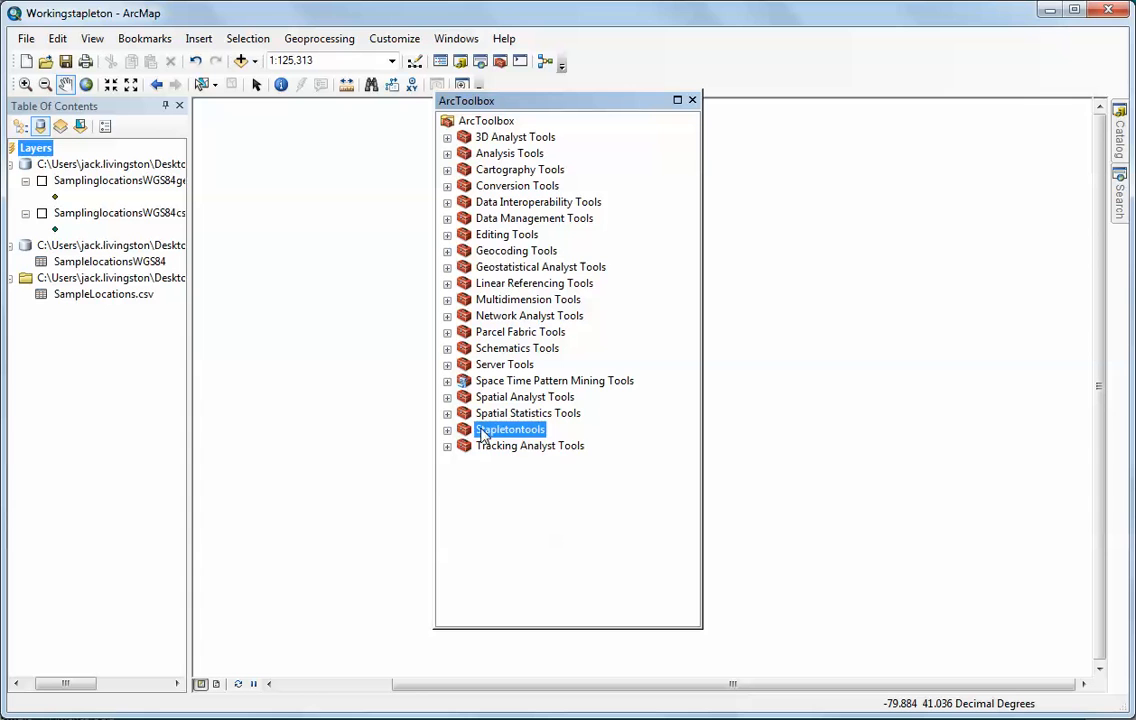
left_click(447, 430)
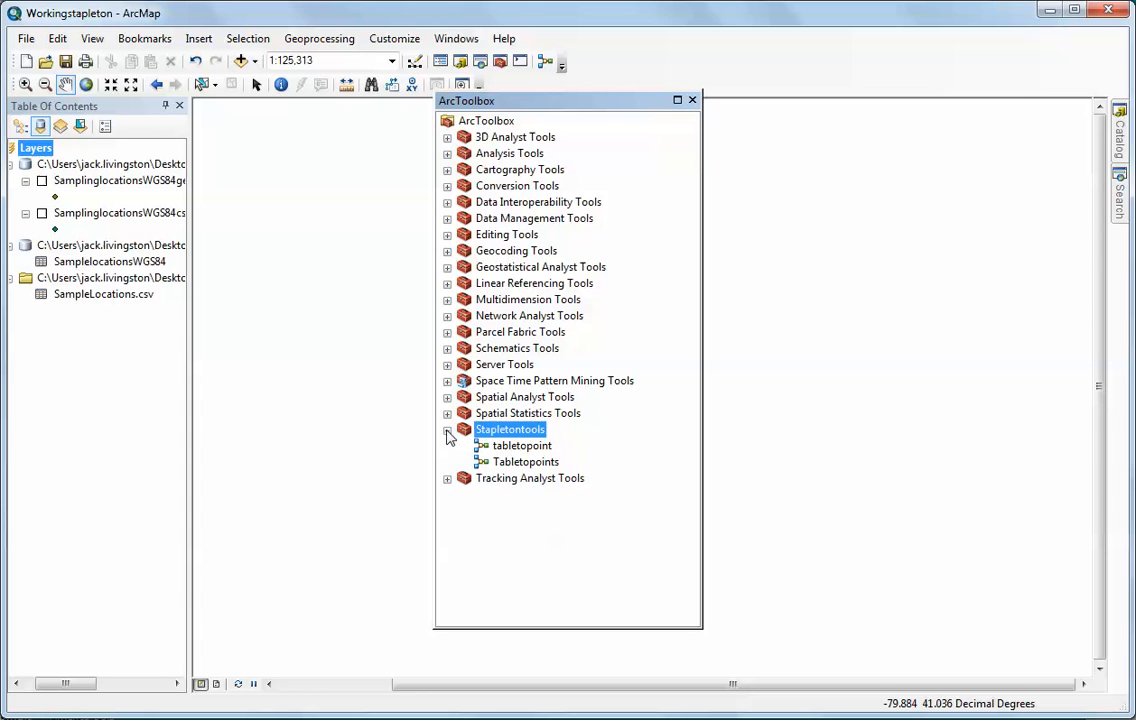
Step: Open the tabletopoint model in Stapletontools for editing, review its diagram and close it
right_click(519, 449)
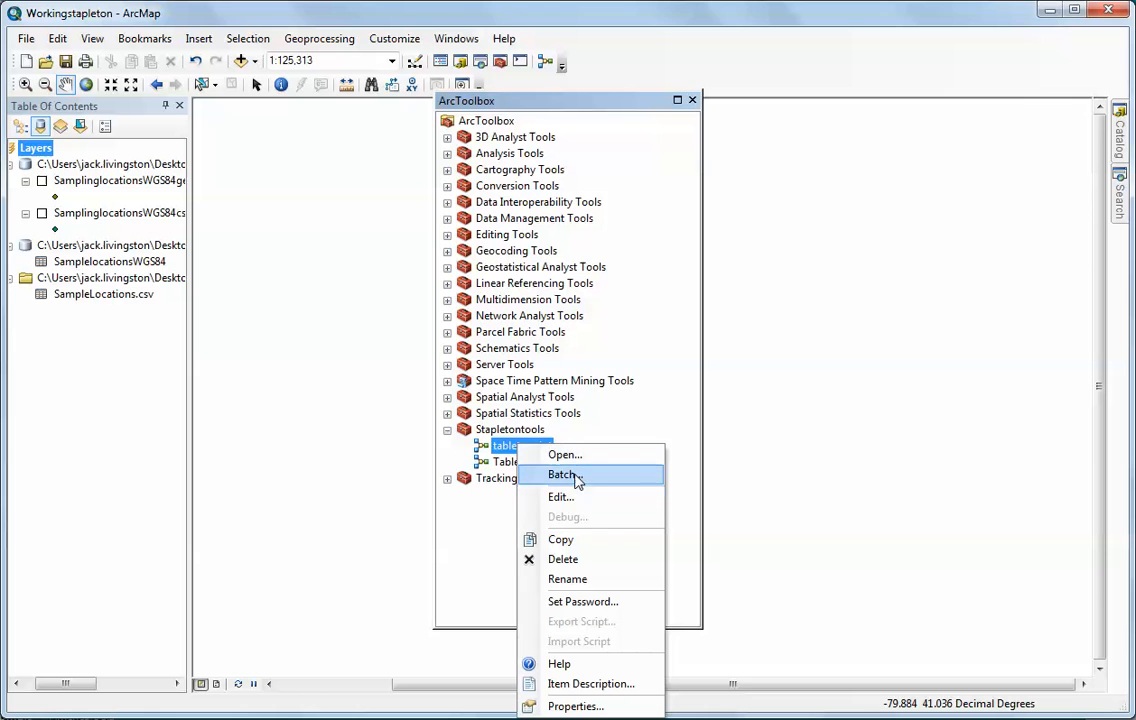
left_click(557, 497)
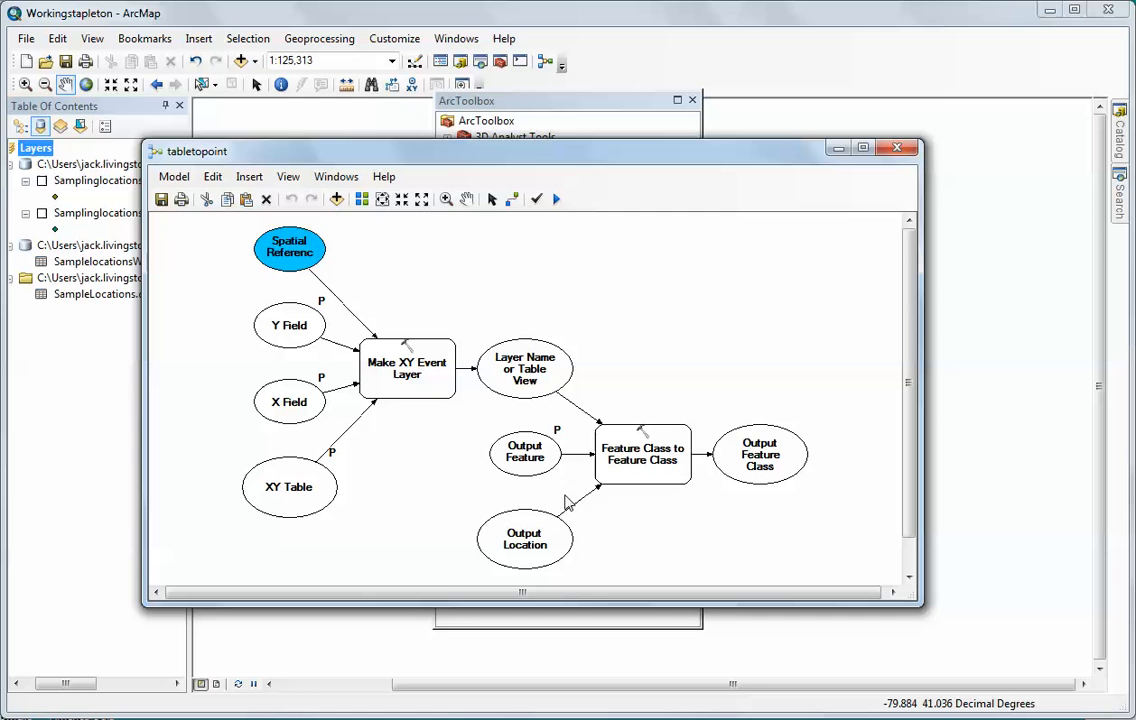
left_click(896, 150)
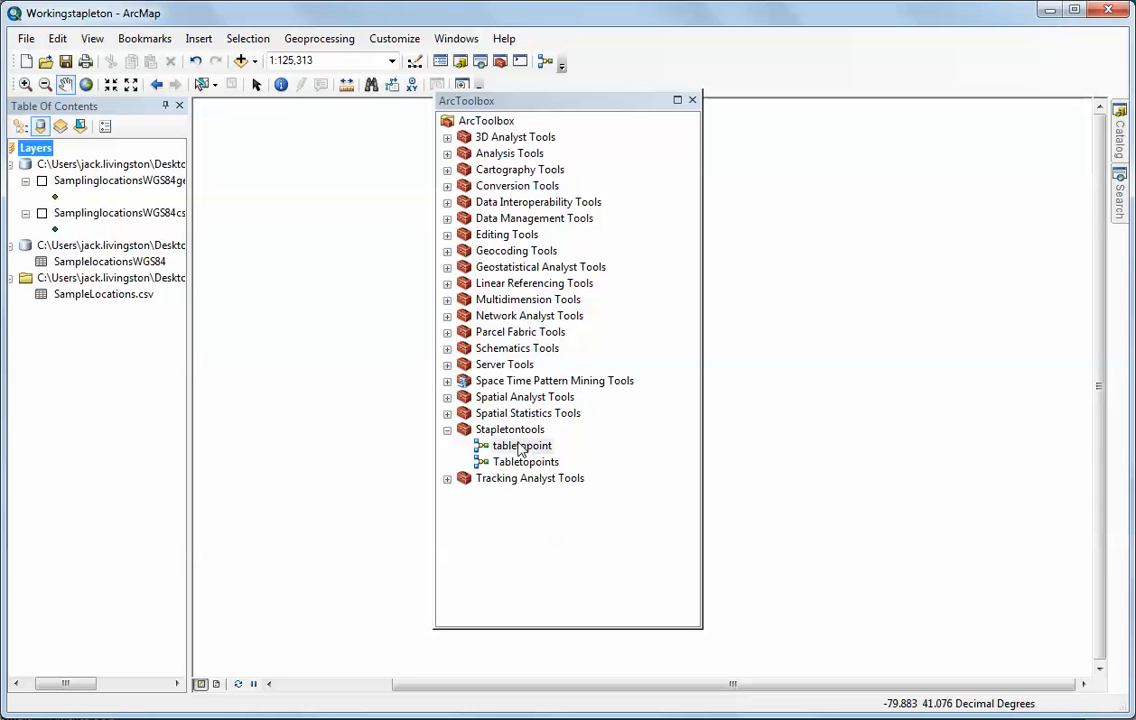
Step: Open the Set Null tool from the Conditional toolset of Spatial Analyst Tools to view its parameter form, close it and collapse the toolbox
left_click(448, 397)
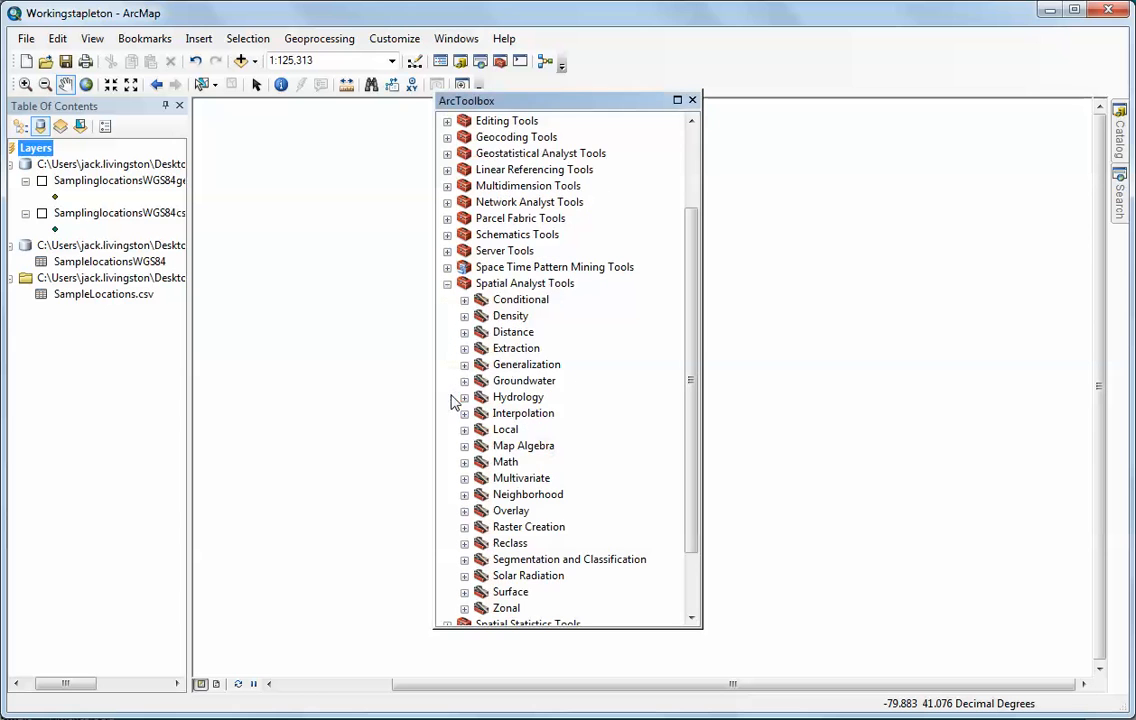
left_click(464, 300)
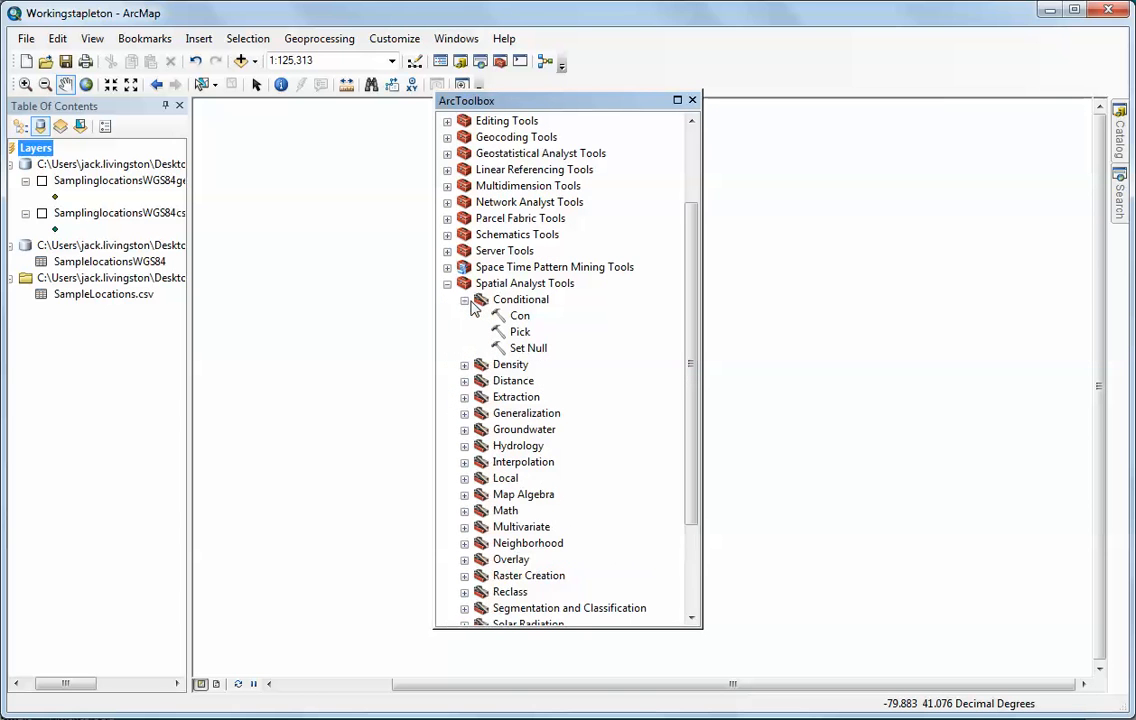
left_click(520, 347)
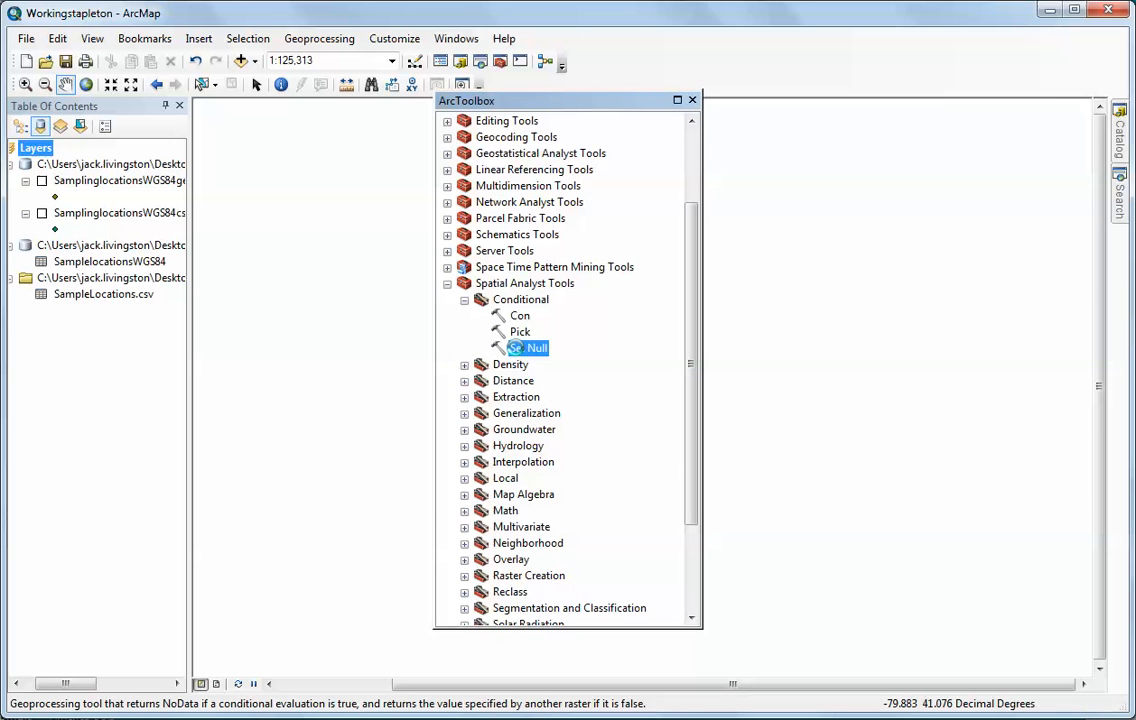
double_click(516, 347)
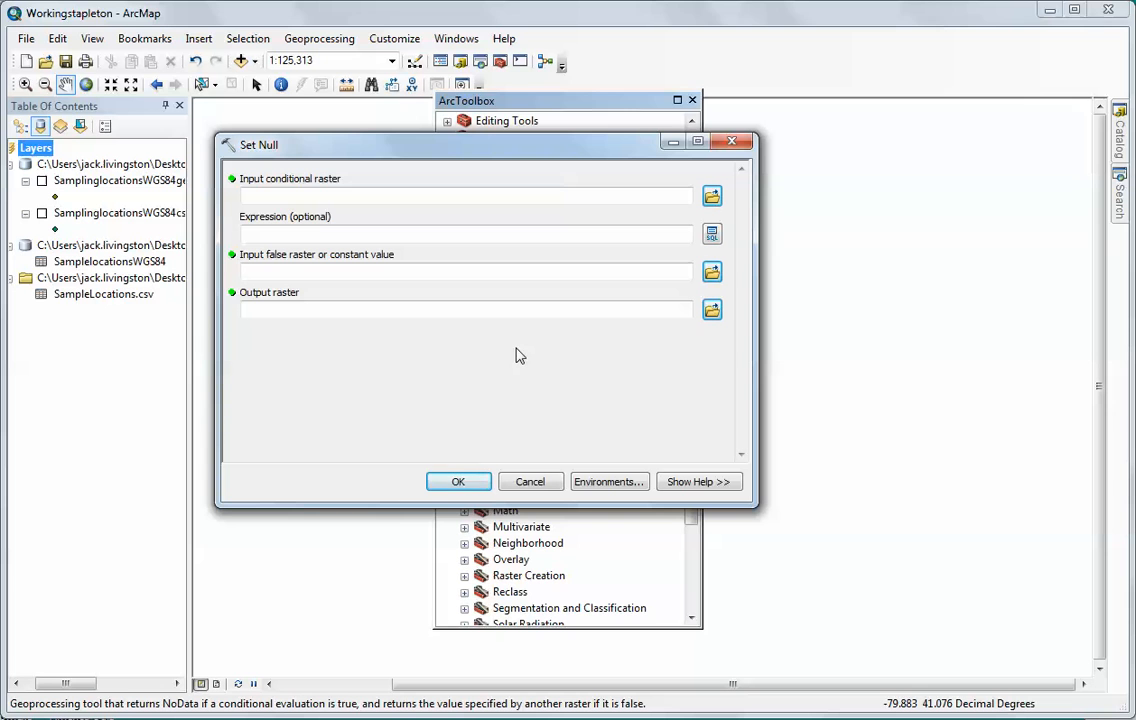
left_click(731, 141)
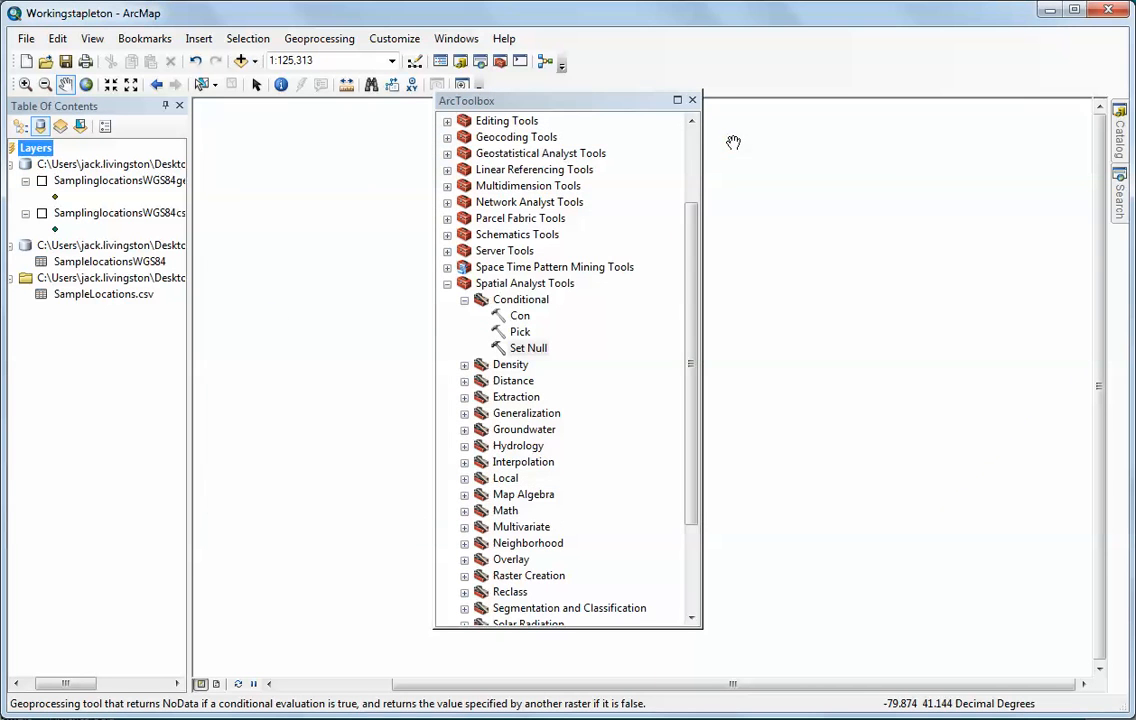
left_click(447, 283)
Step: Open the tabletopoint model in Stapletontools as a tool and choose SampleLocations.csv as its XY Table
left_click(524, 450)
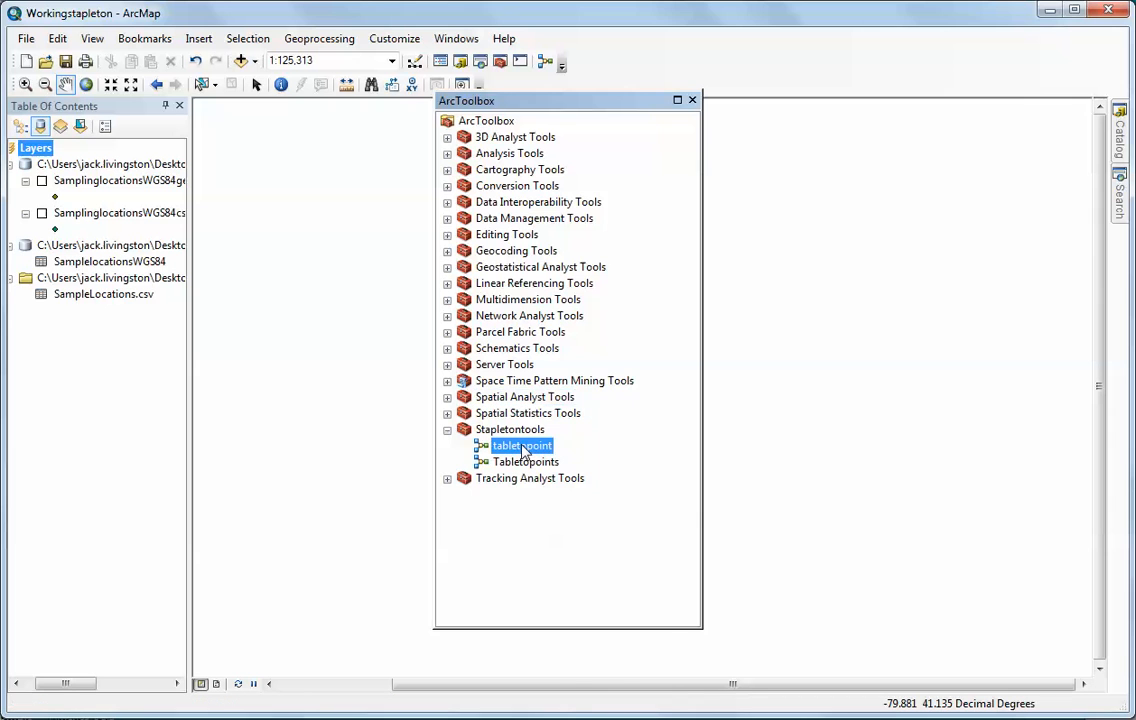
right_click(522, 450)
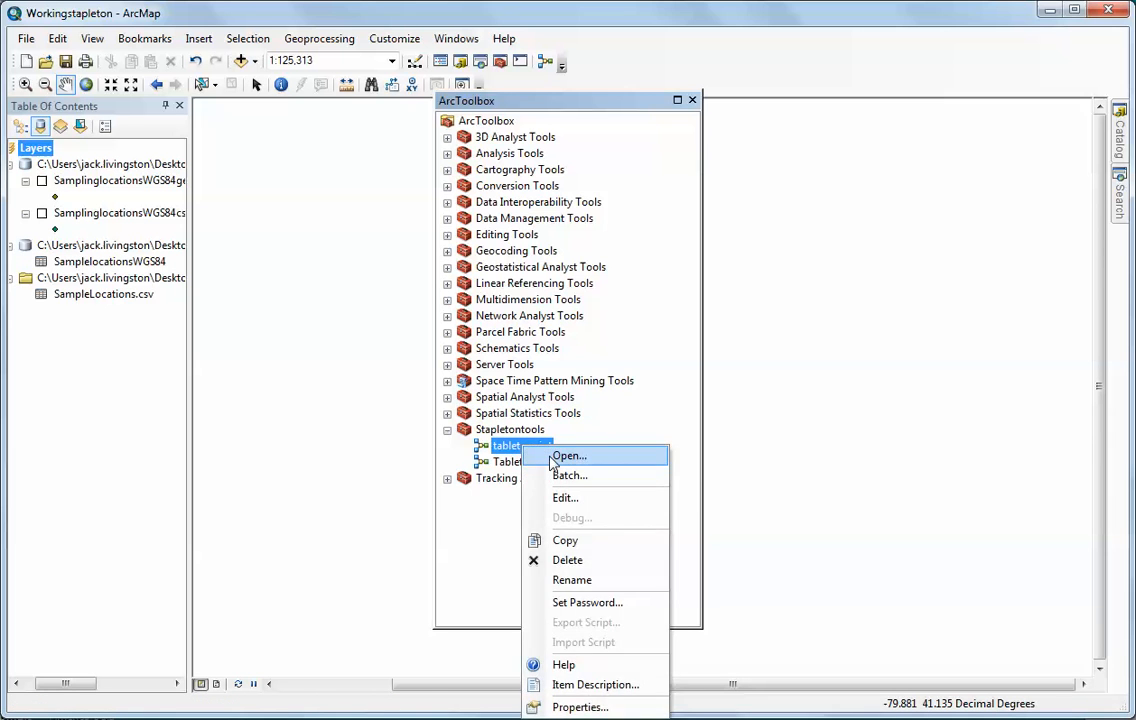
left_click(527, 456)
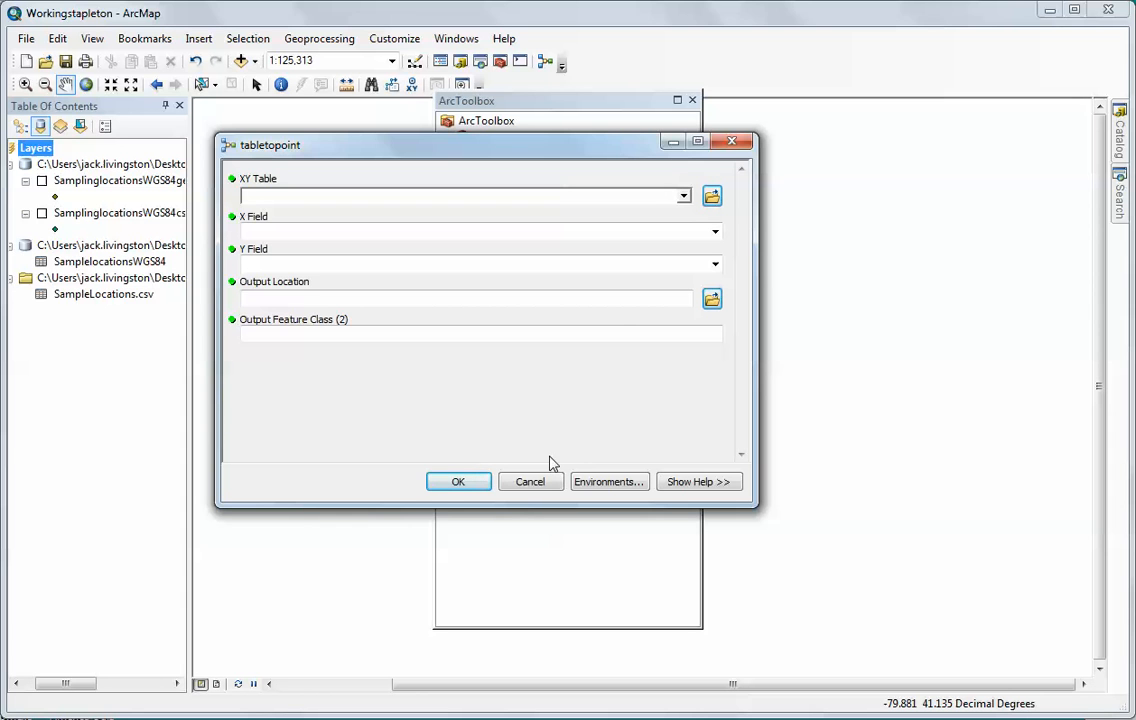
left_click(683, 198)
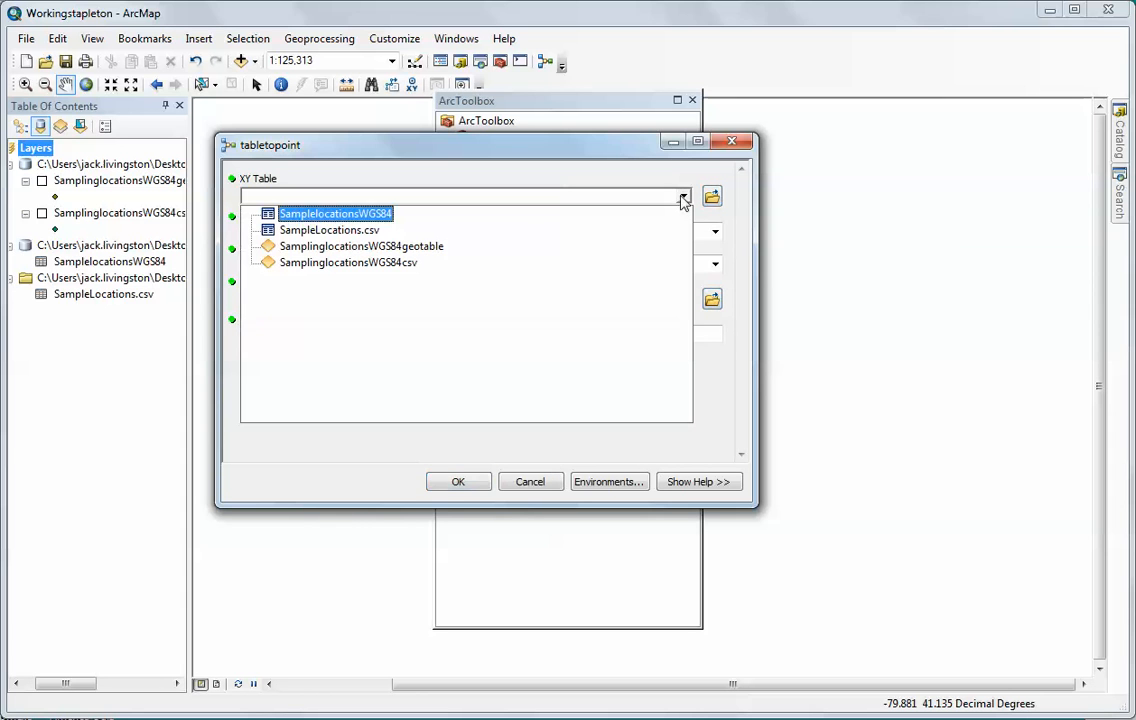
left_click(338, 236)
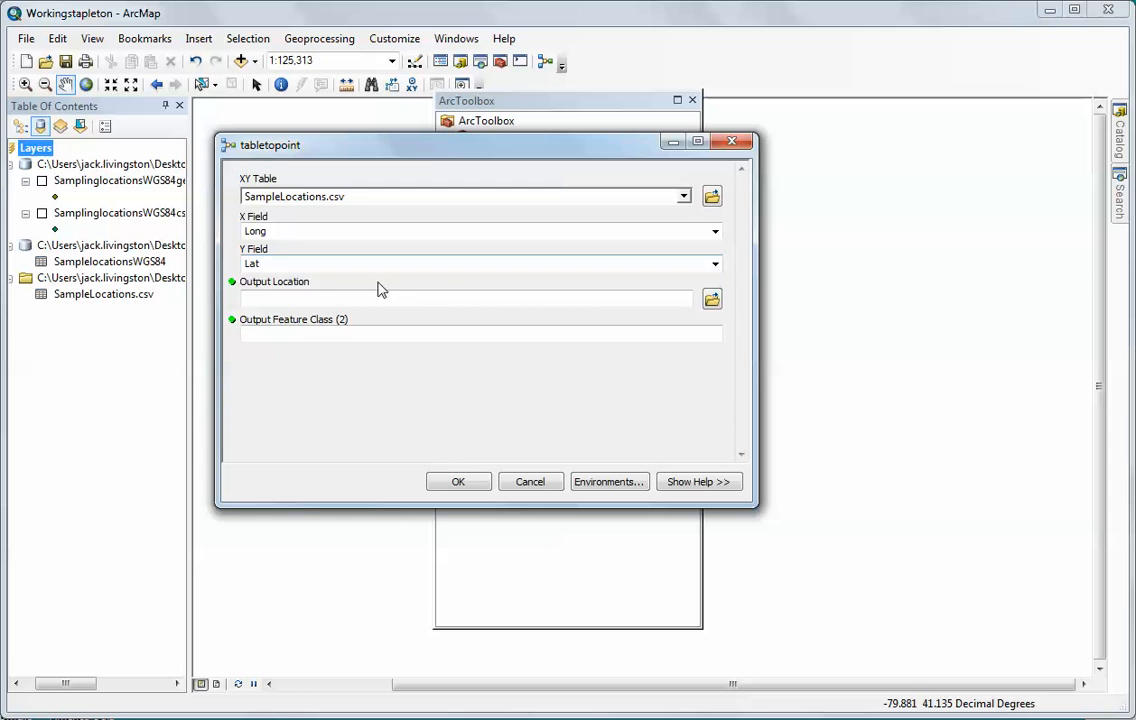
Step: Set the output location to Part1Stapleton.gdb, name the output feature class Toolpoints, run the tool and close its progress report
left_click(712, 299)
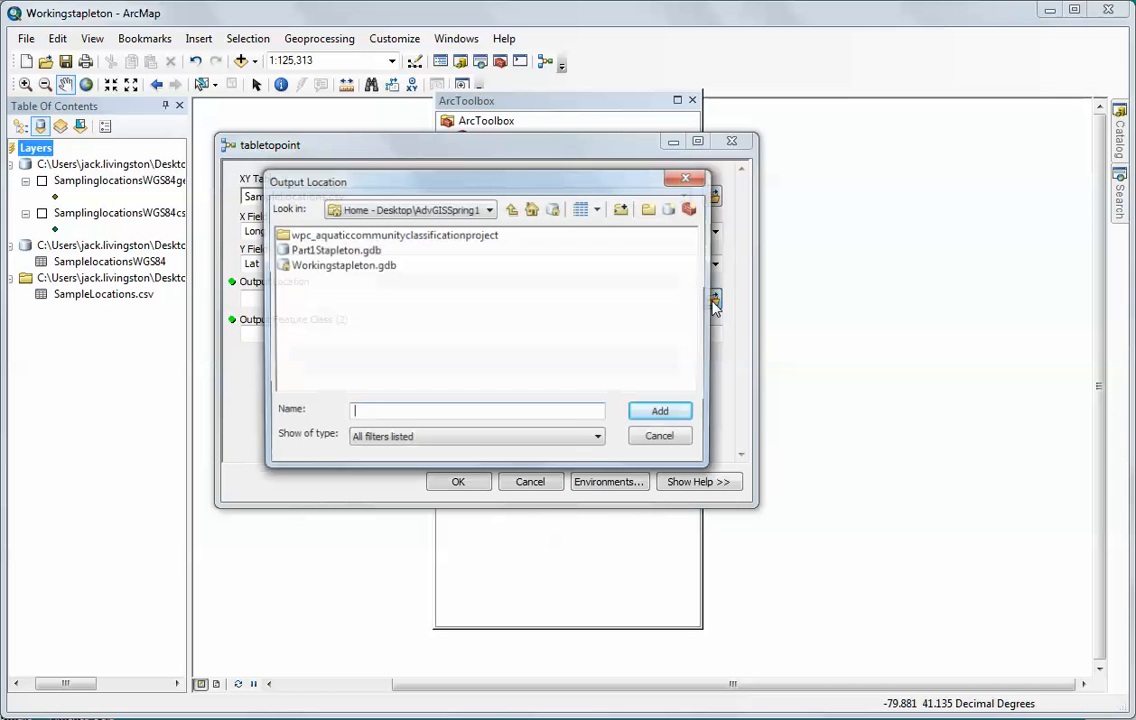
left_click(340, 250)
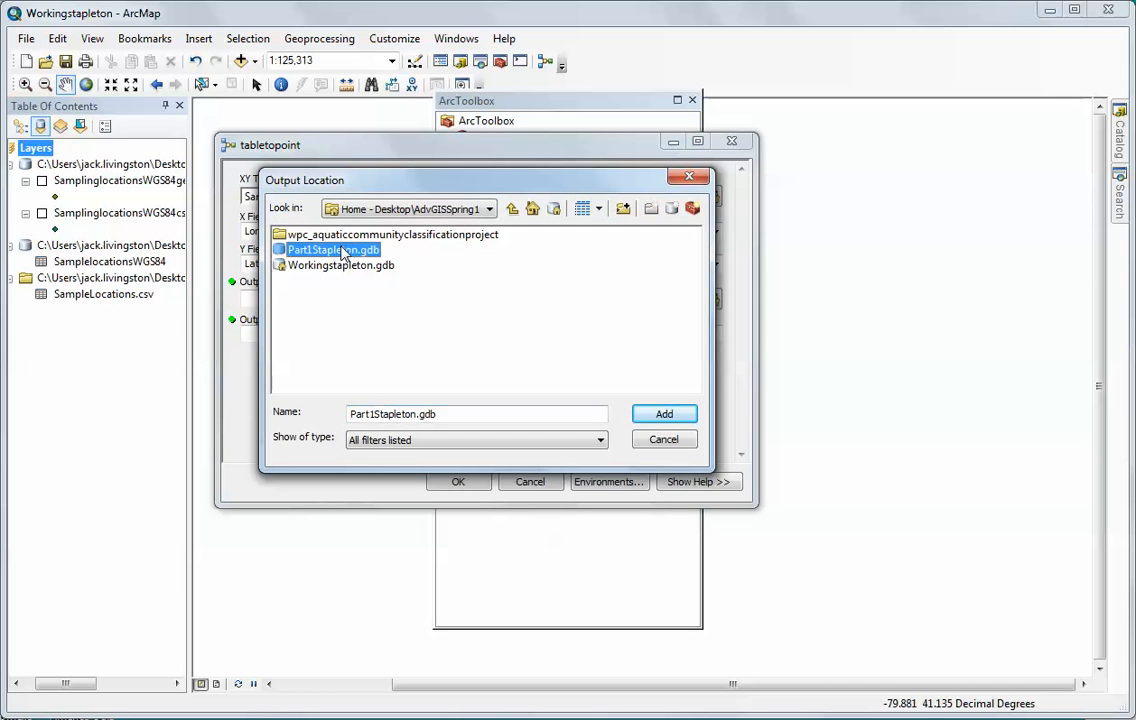
left_click(663, 414)
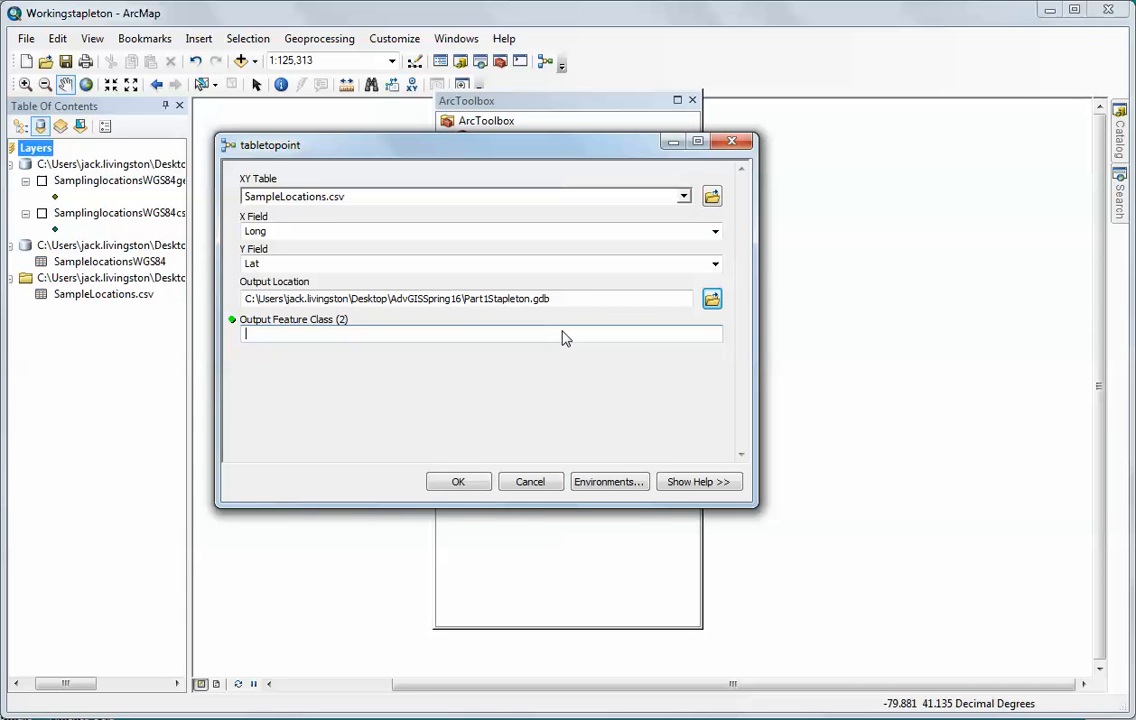
left_click(563, 338)
type("Toolpoints")
left_click(457, 484)
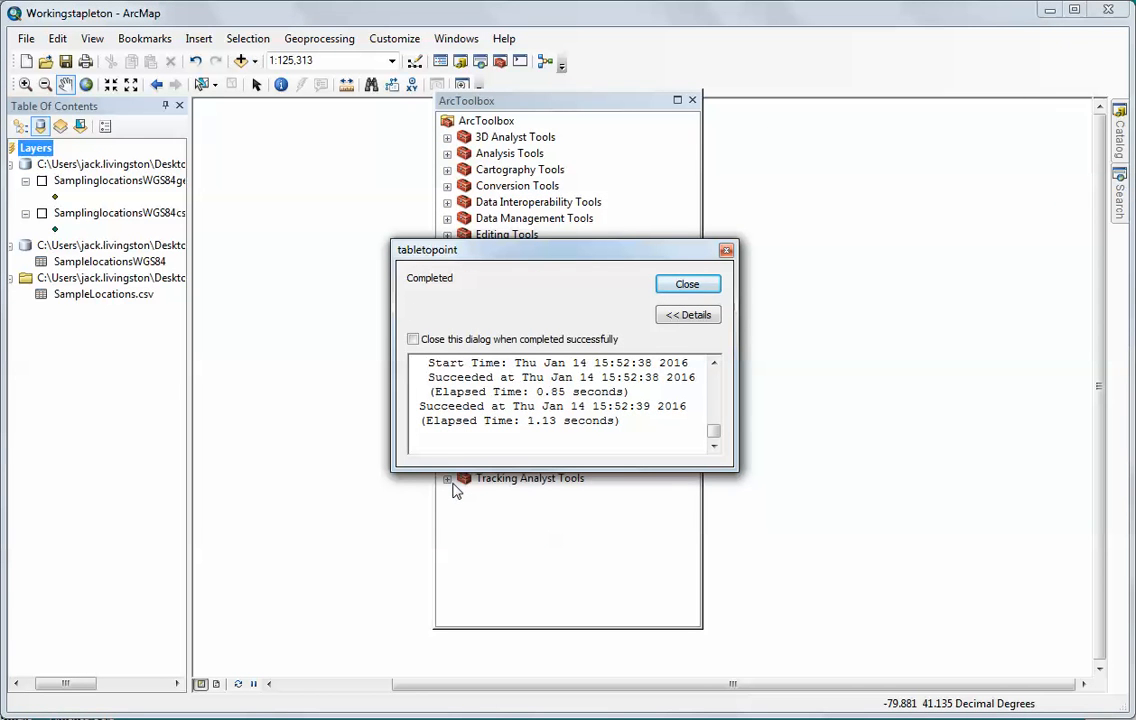
left_click(686, 287)
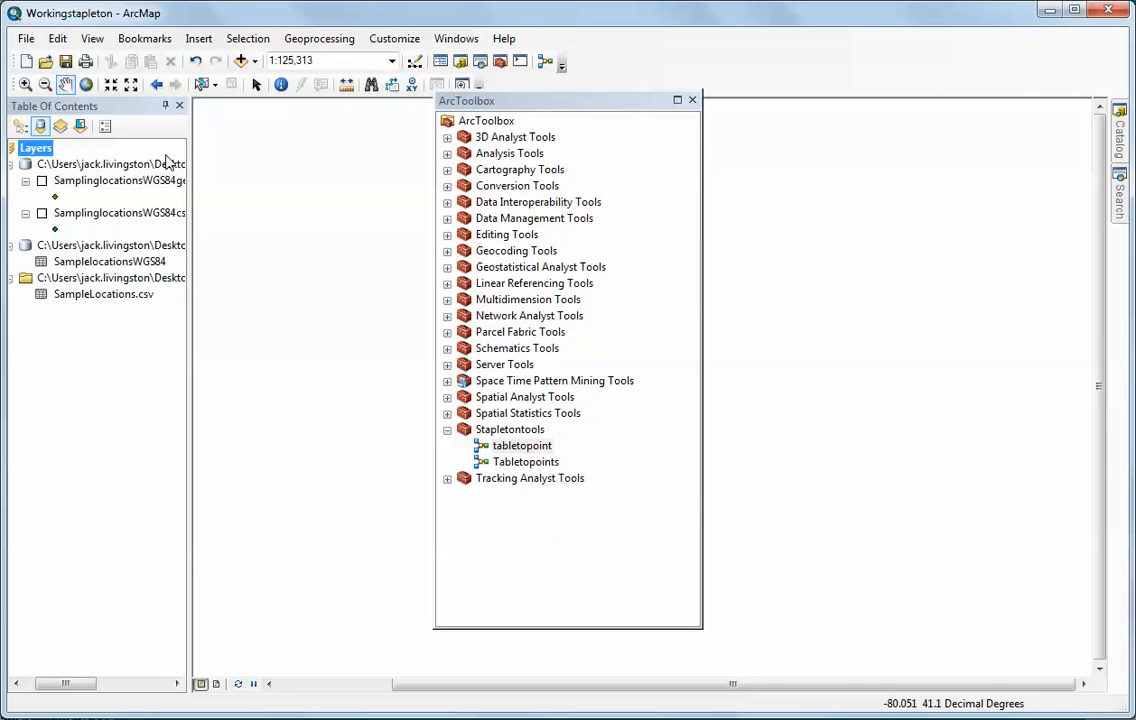
Step: Add the Toolpoints feature class from Part1Stapleton.gdb to the map
left_click(240, 60)
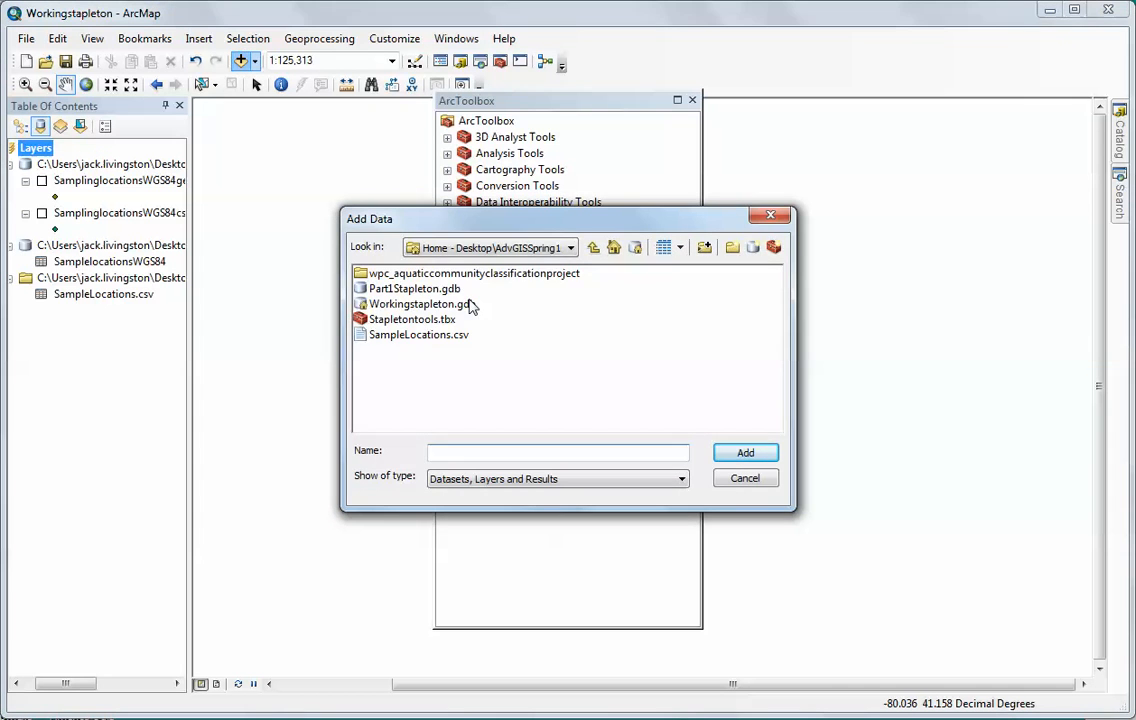
double_click(422, 289)
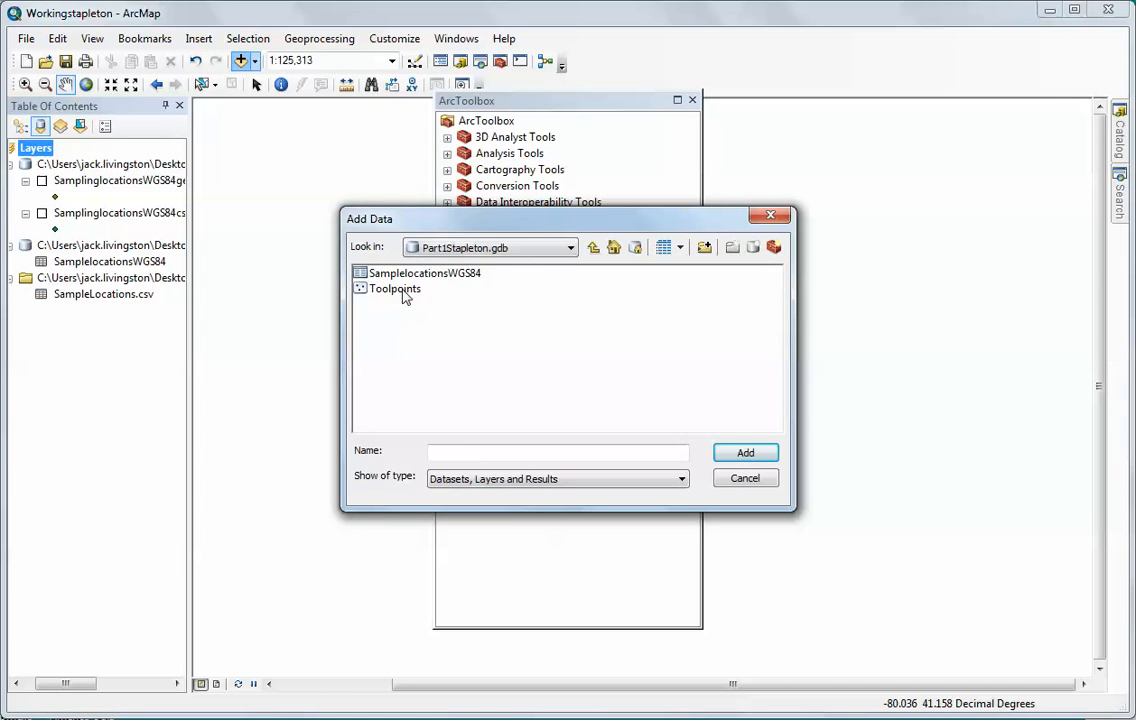
left_click(402, 290)
left_click(745, 453)
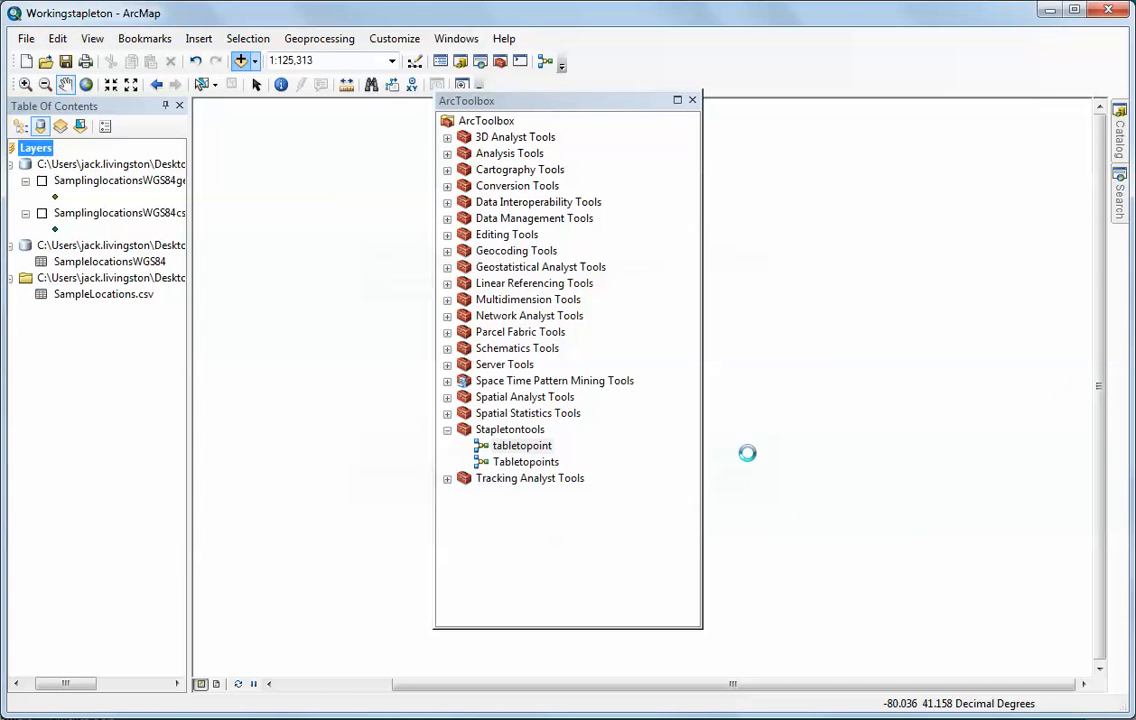